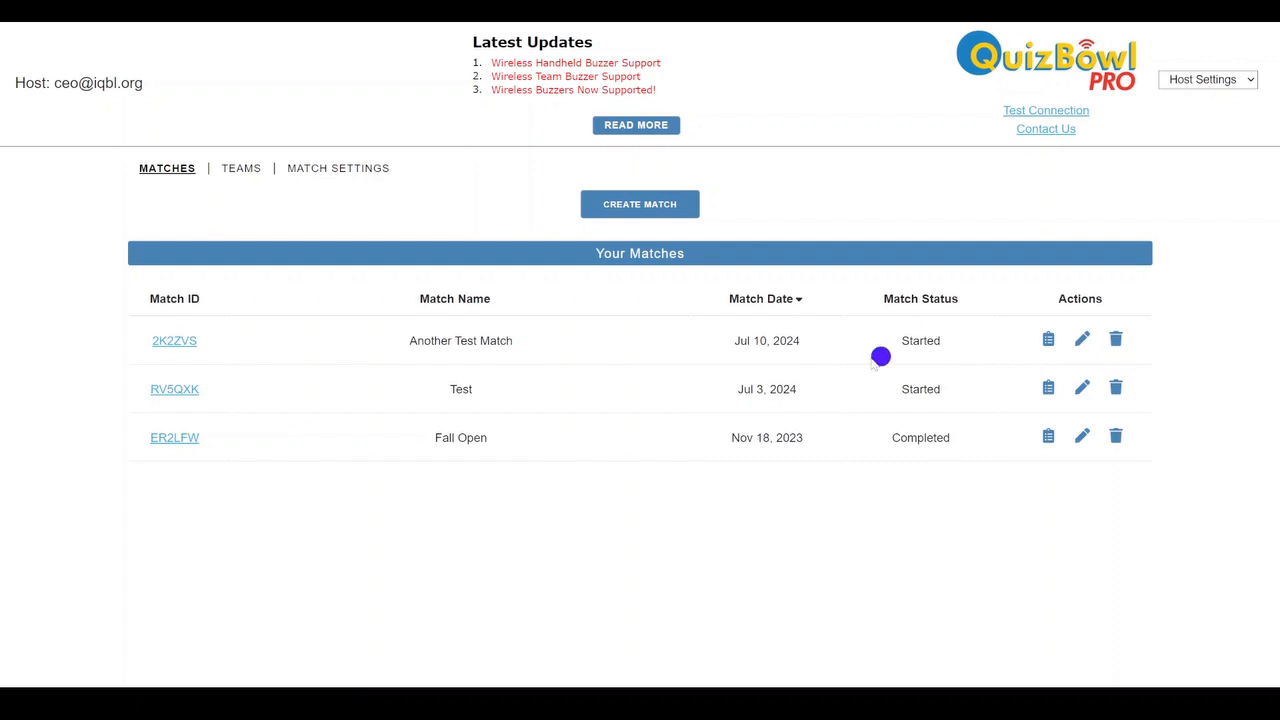
Start creating a new match and name it "Showdown at The Game Show Corral"
click(657, 212)
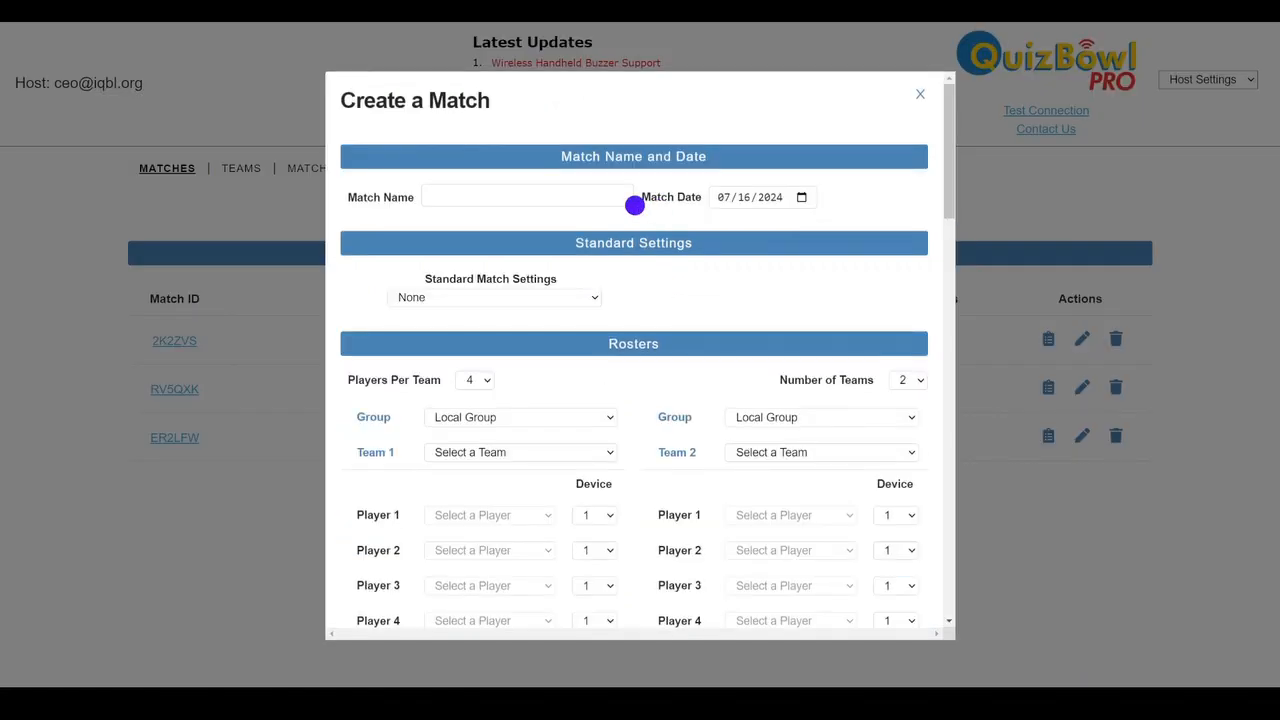
click(596, 200)
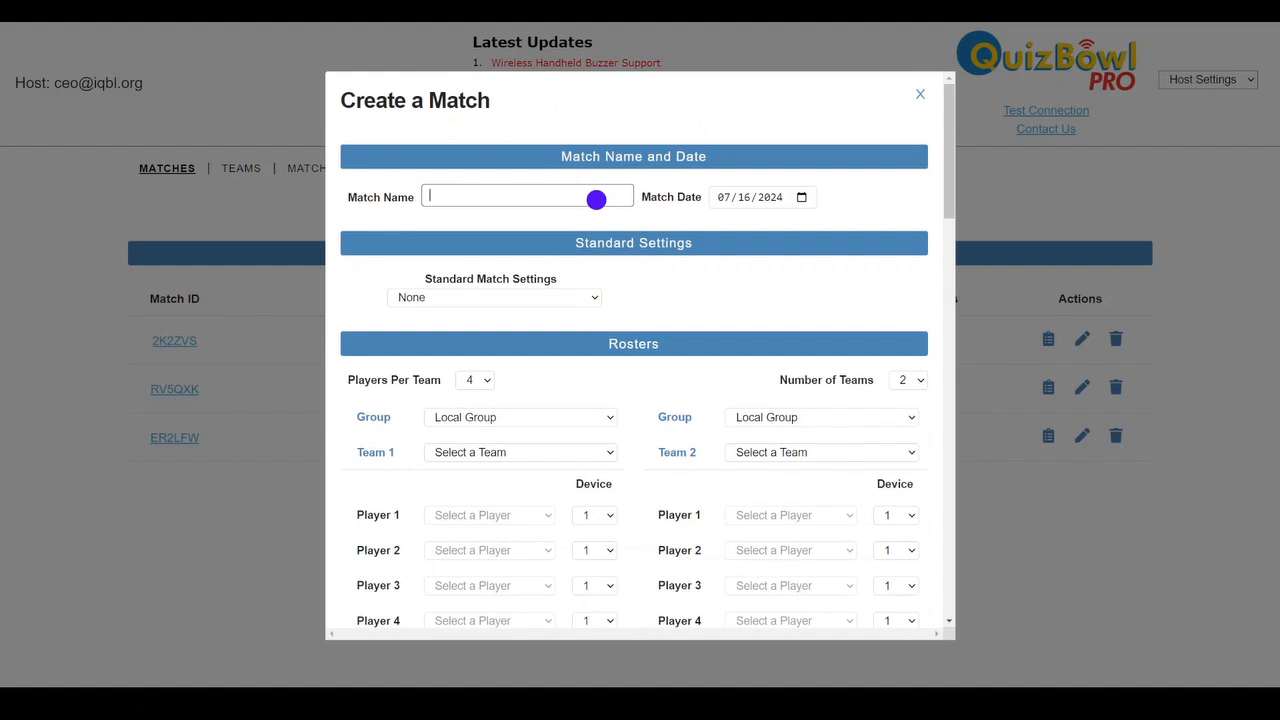
text(Showdown at The Game)
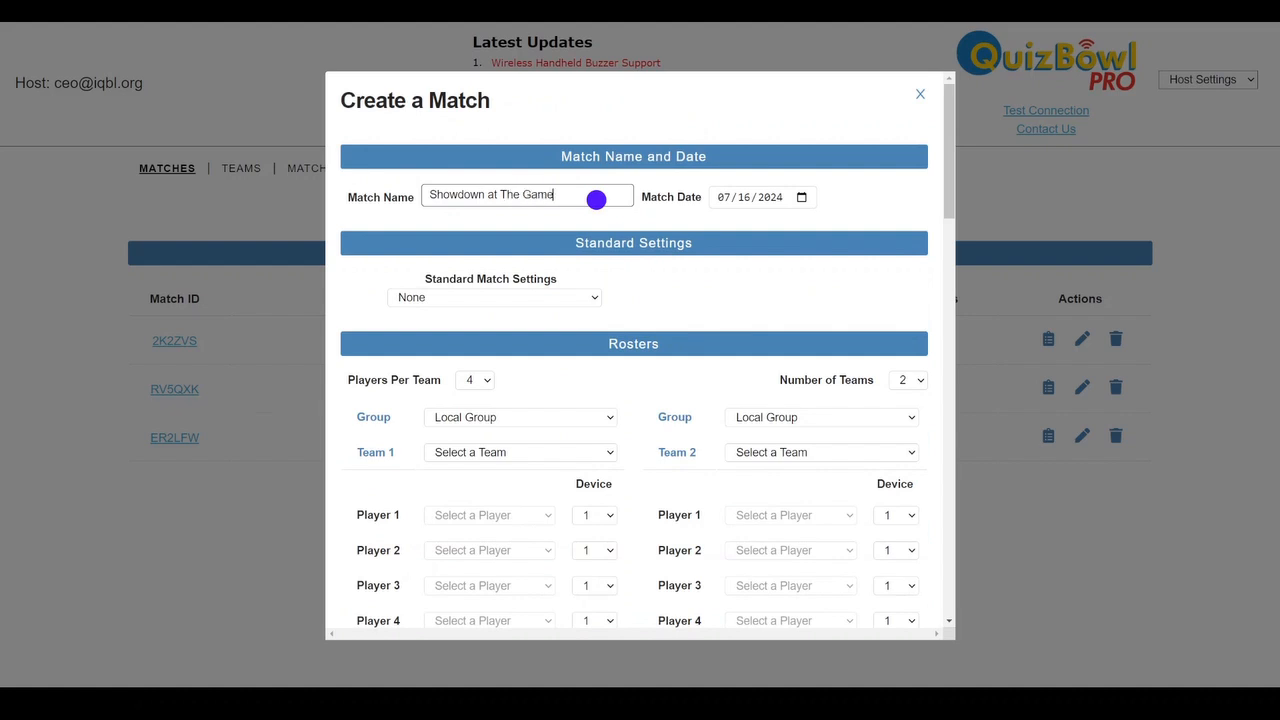
text( Show Corral)
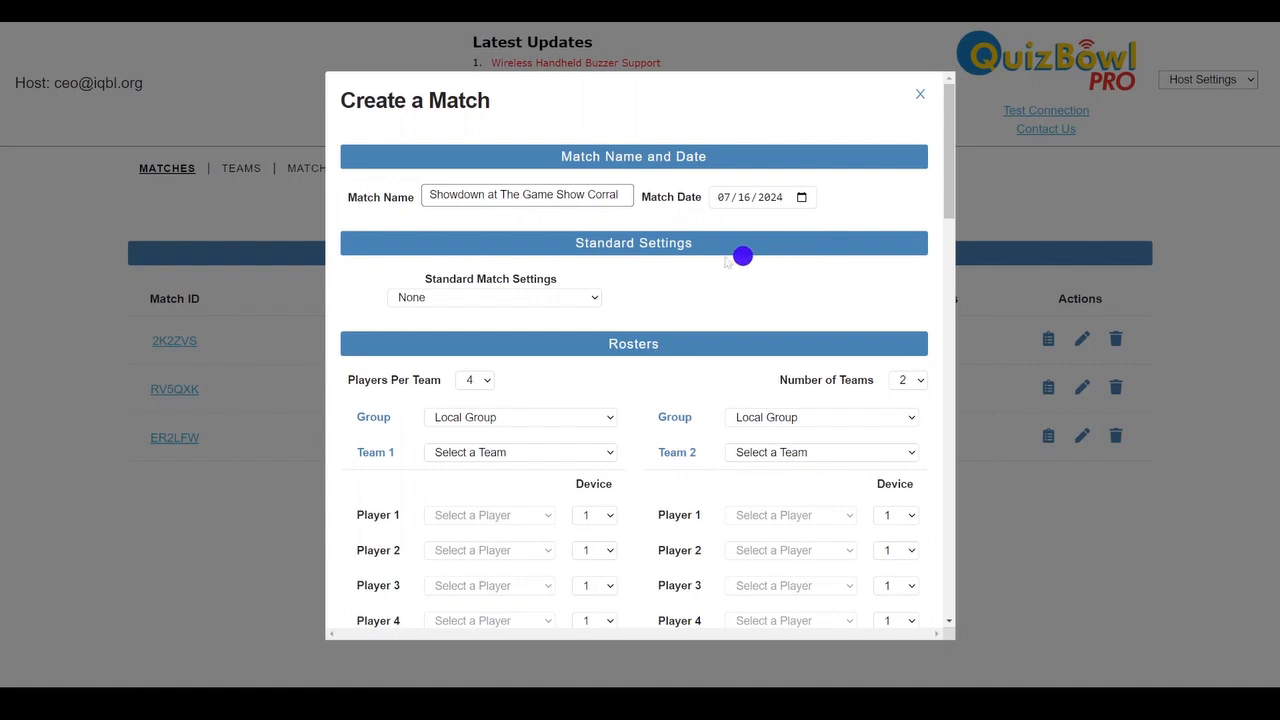
Review the standard match settings and apply the saved "Practices" settings to the match
click(598, 297)
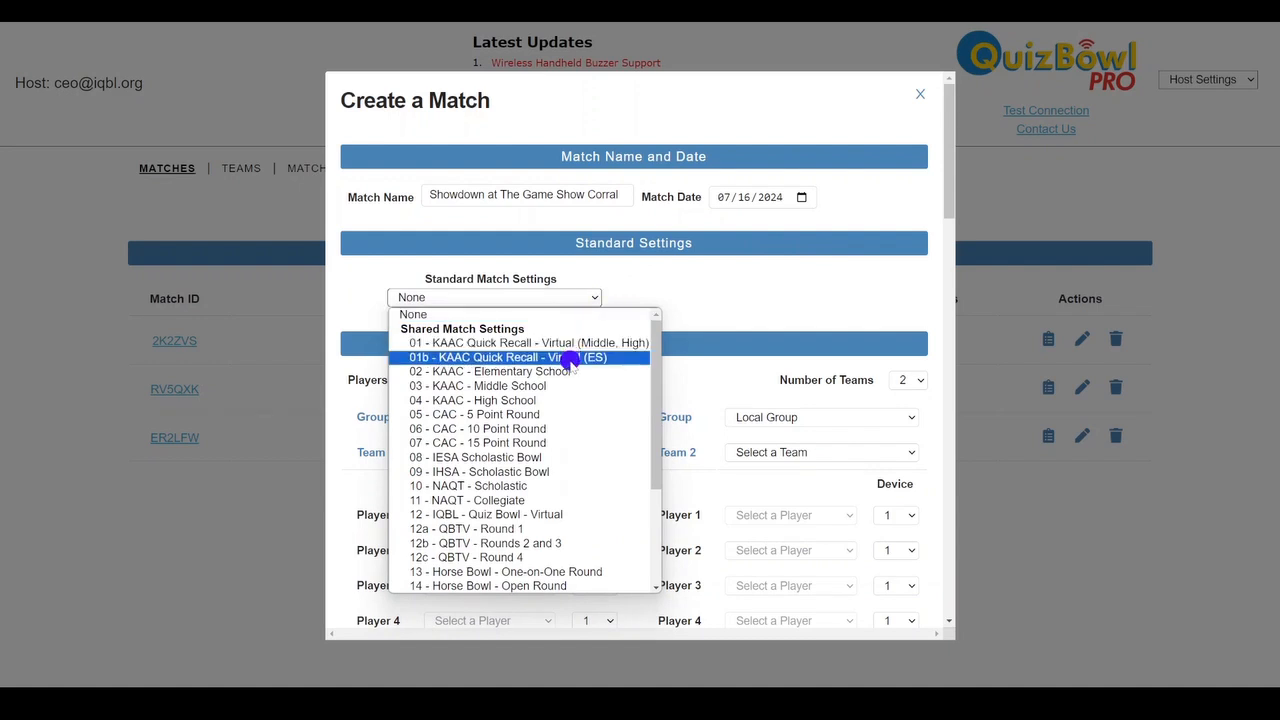
scroll(542, 408, down, 3)
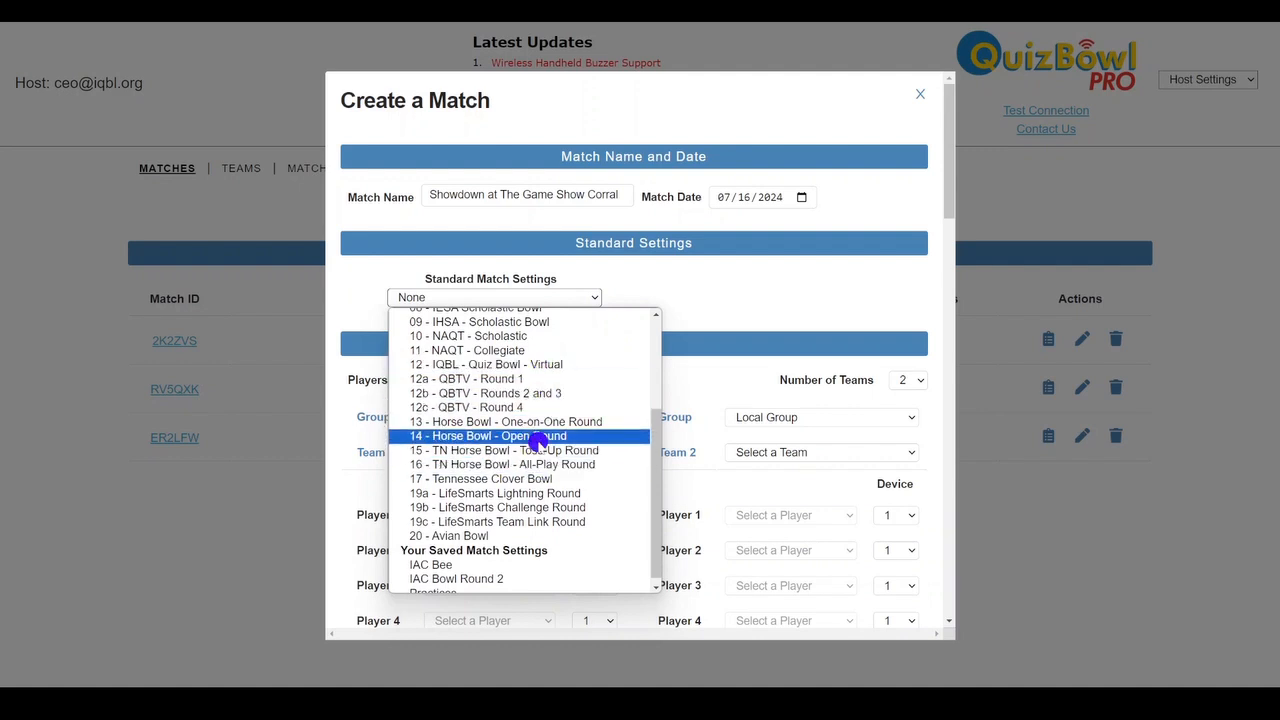
scroll(540, 441, up, 3)
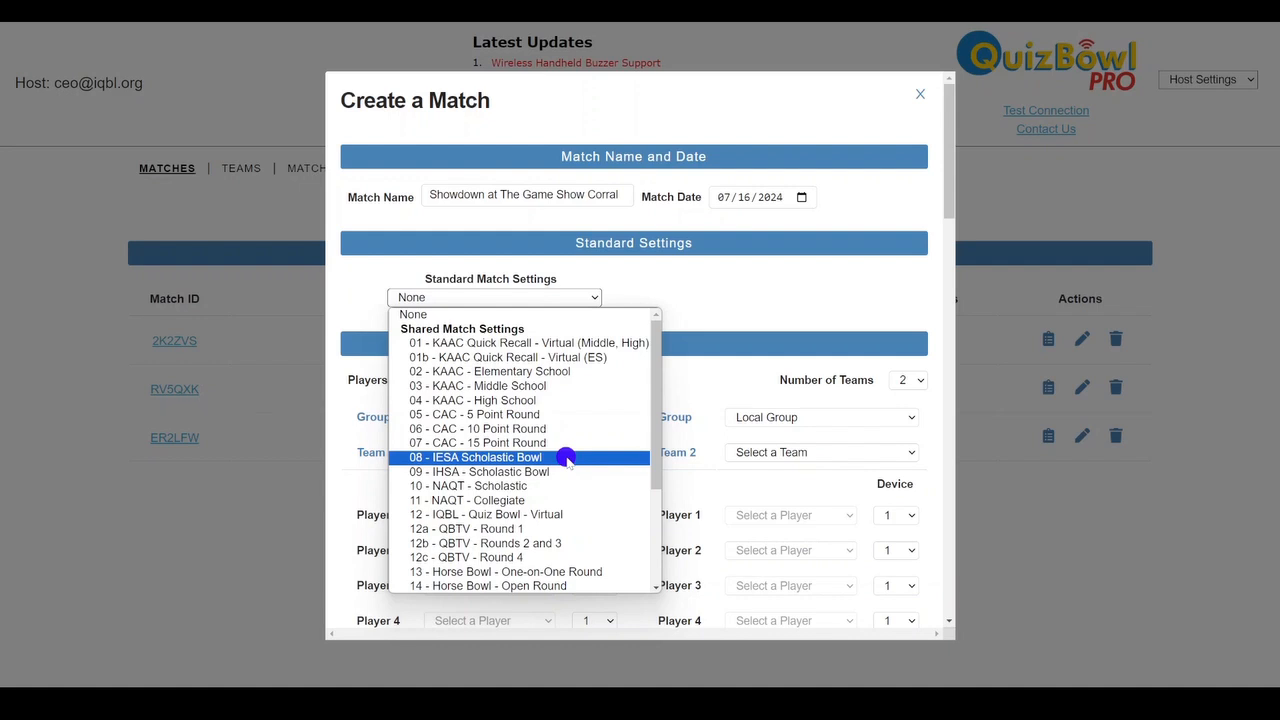
scroll(566, 457, down, 3)
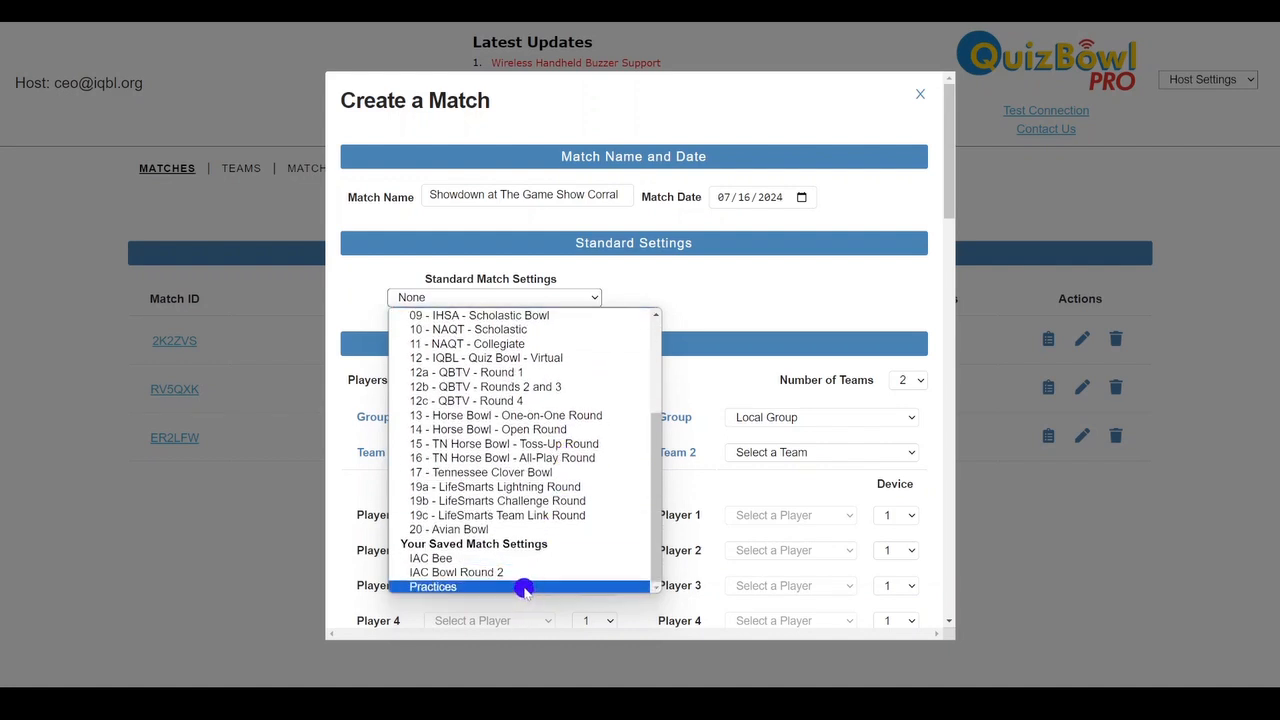
click(524, 587)
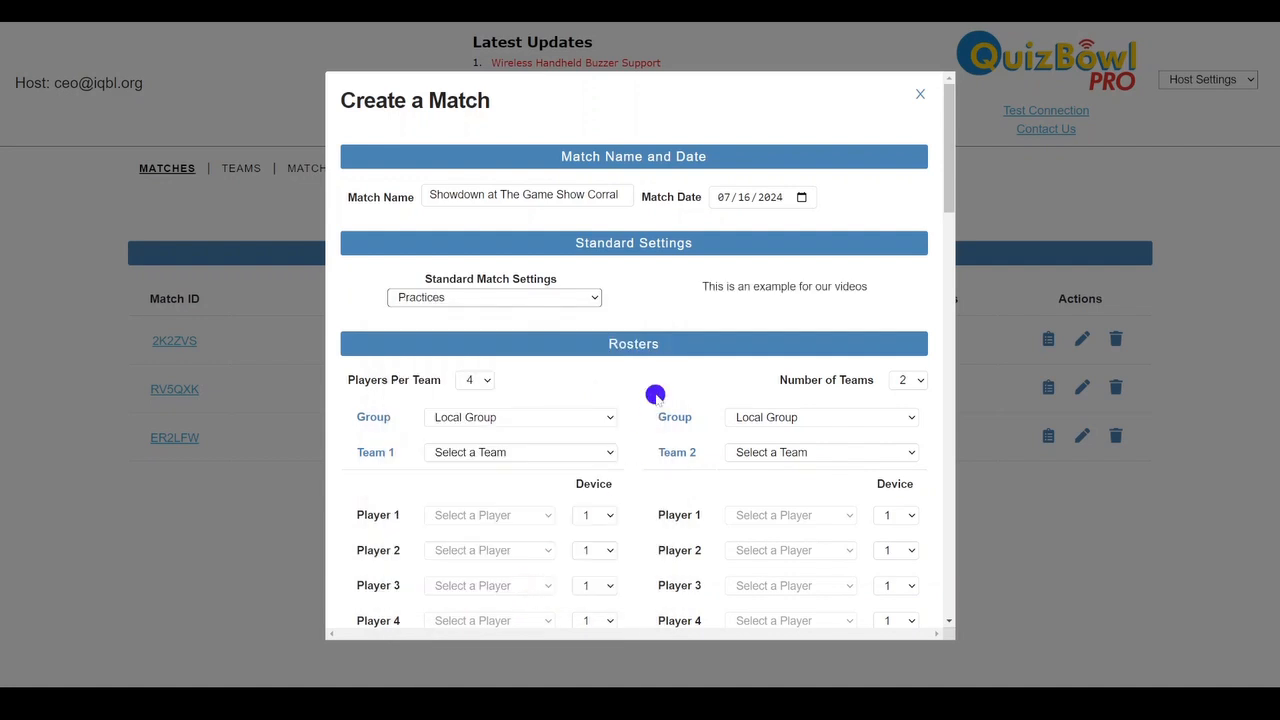
Assign Game Show Hosts as Team 1 and Western Legends as Team 2, and put Team 1's fifth listed player in the Player 4 slot
scroll(640, 360, down, 3)
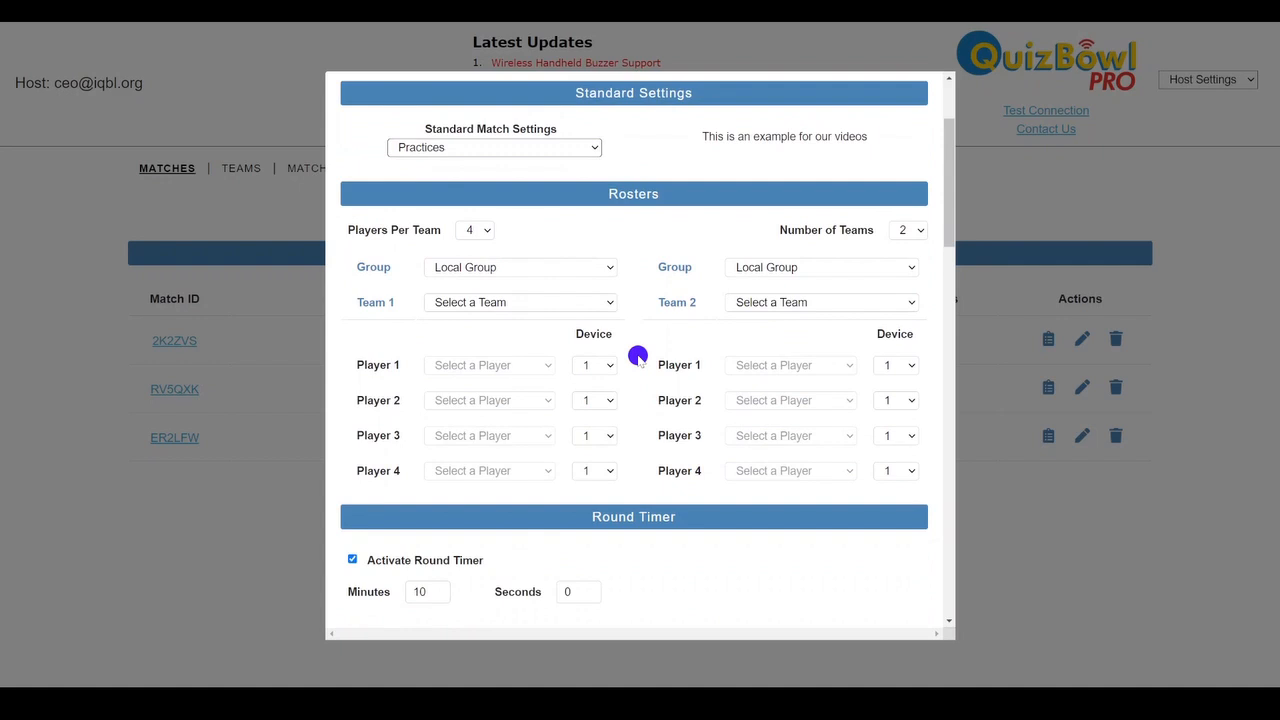
click(609, 298)
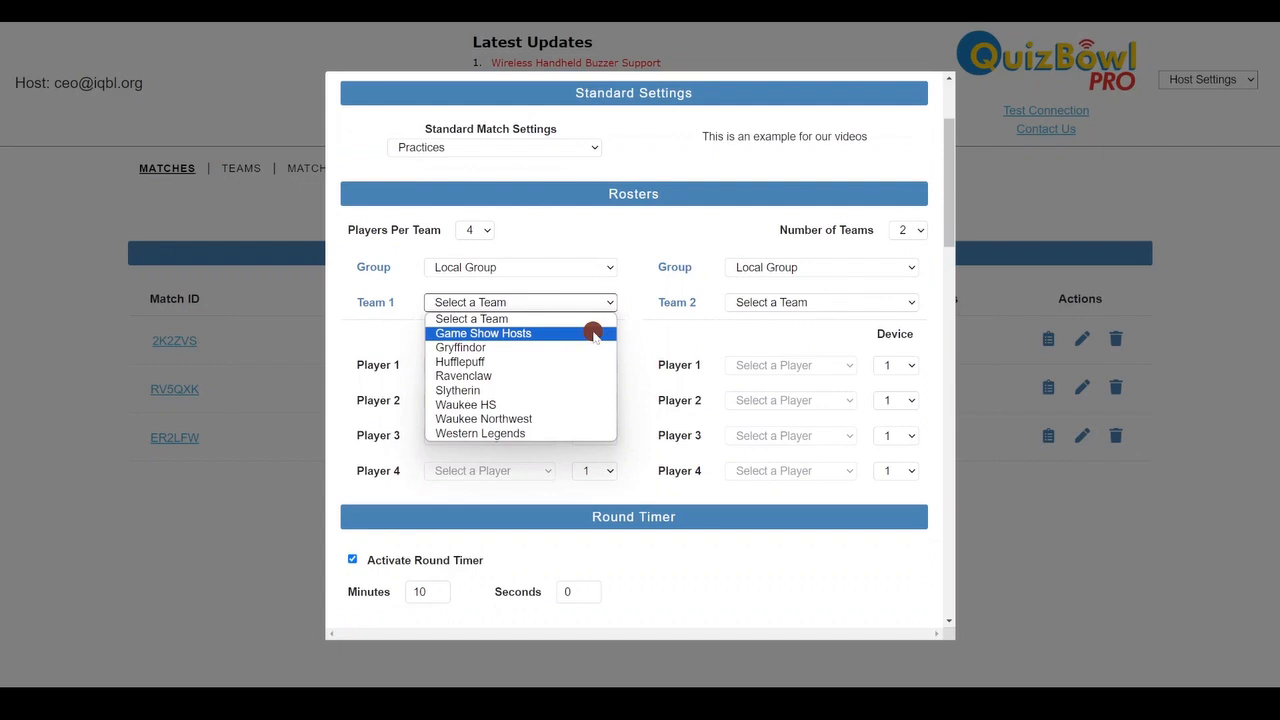
click(593, 332)
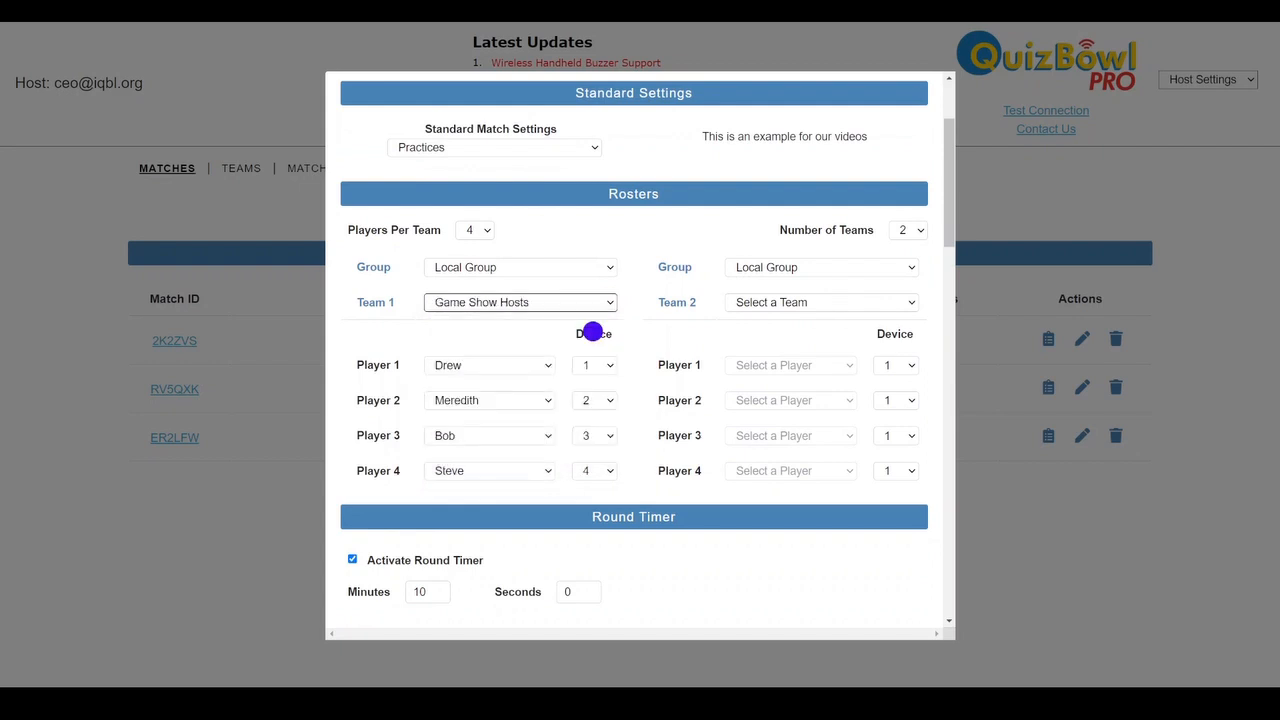
click(792, 300)
click(834, 432)
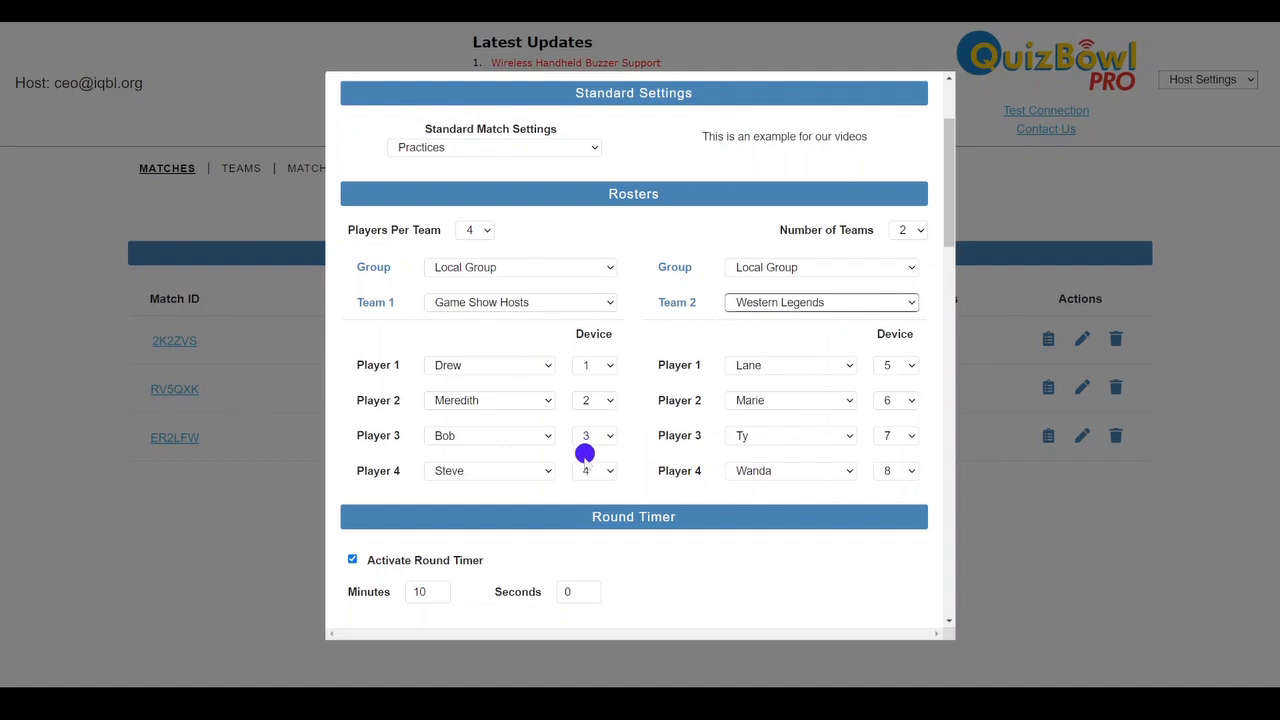
click(546, 472)
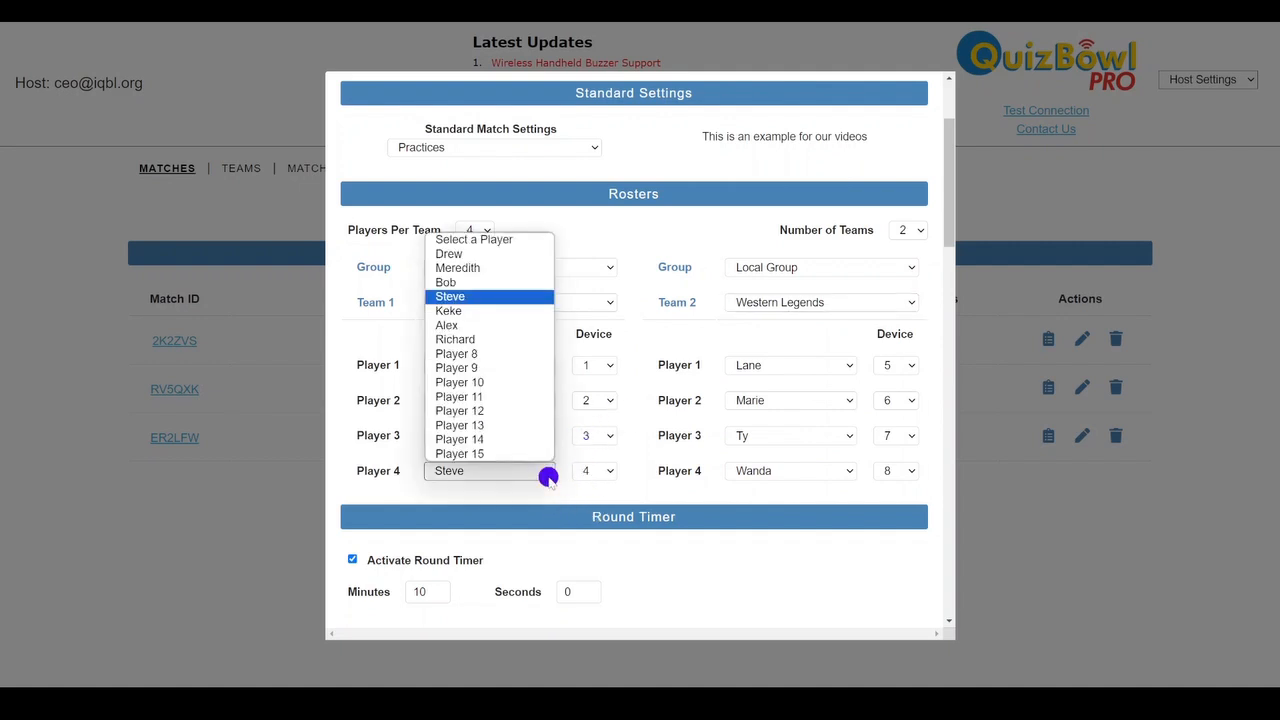
click(530, 314)
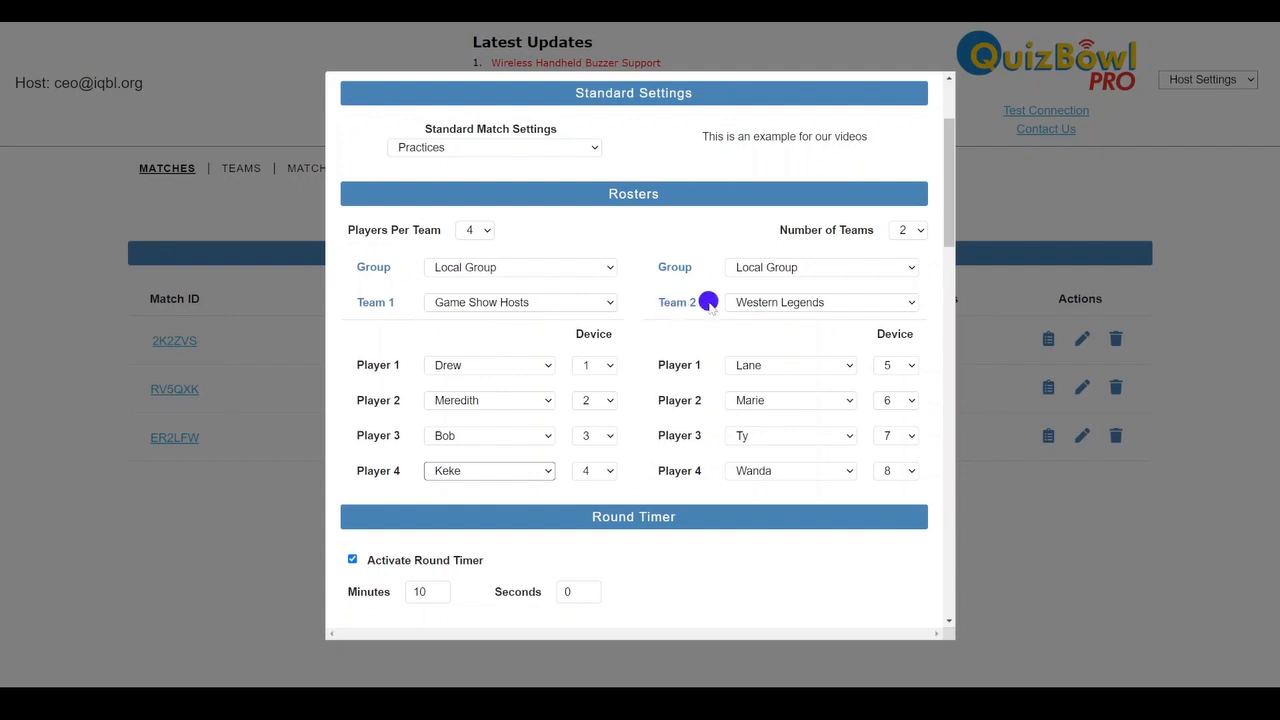
Set the preserved minimum ring-in time for toss-up questions to 4 seconds
scroll(650, 330, down, 3)
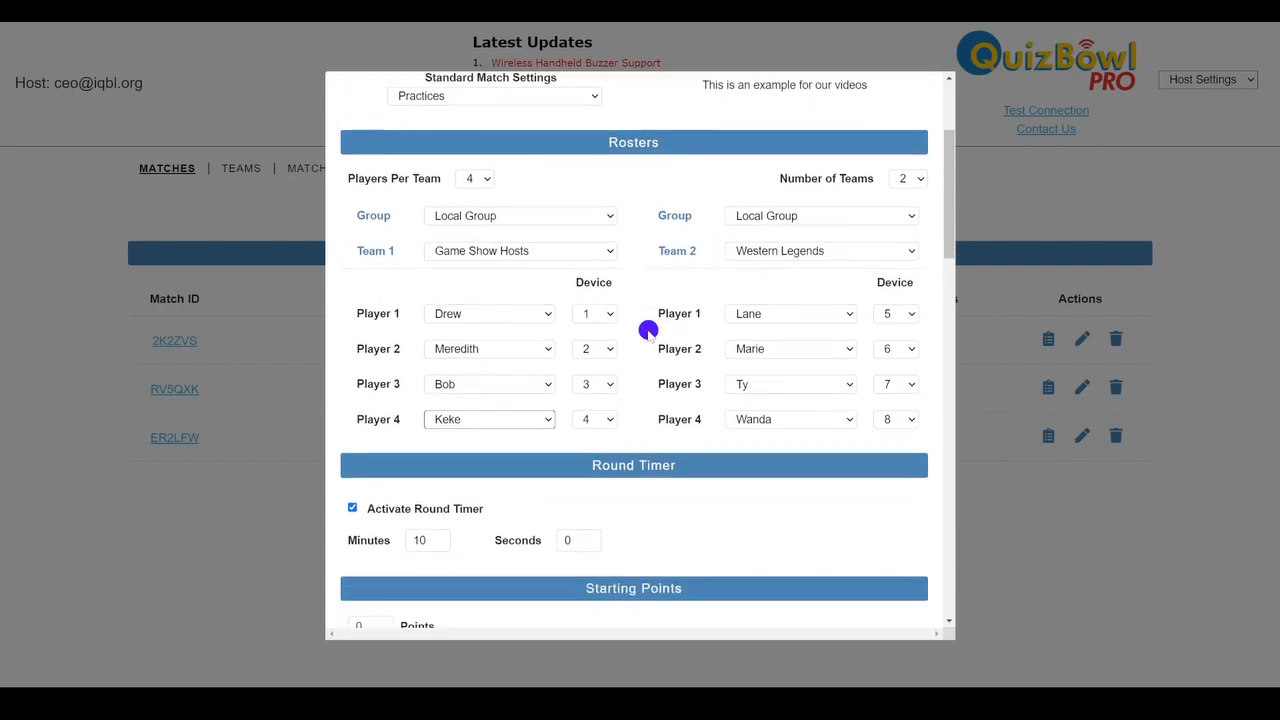
scroll(648, 330, down, 5)
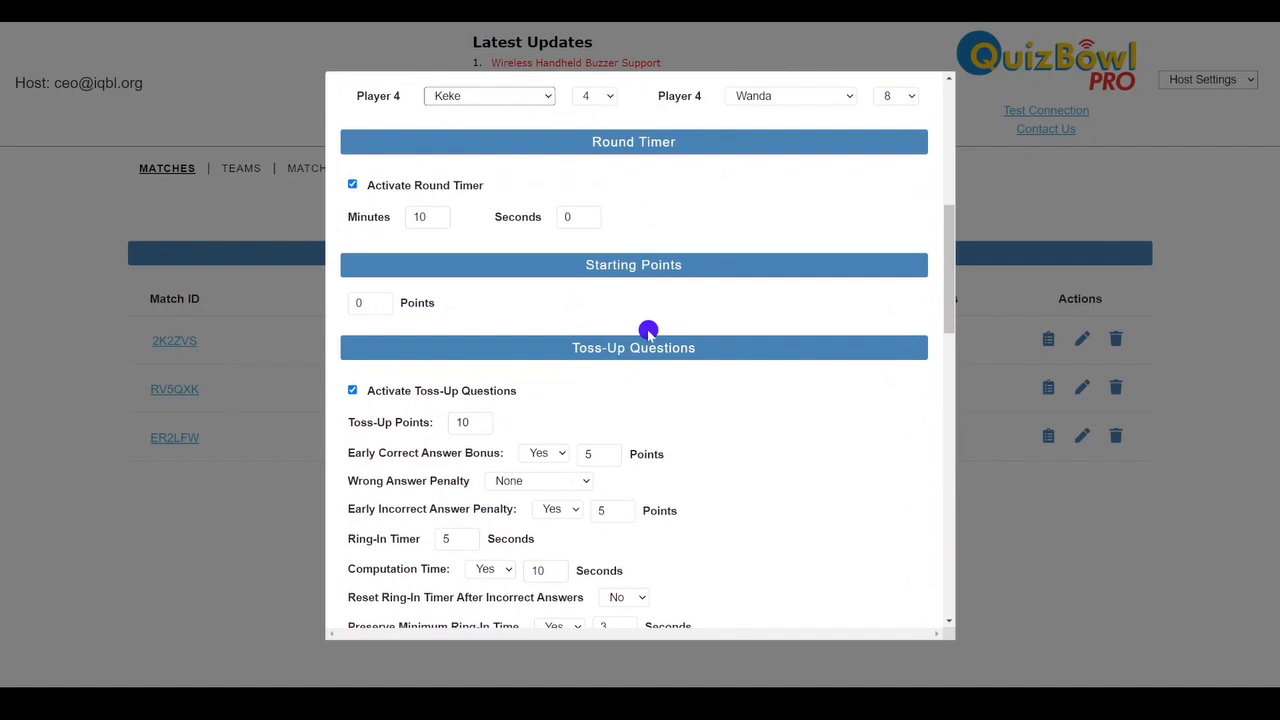
scroll(648, 330, down, 5)
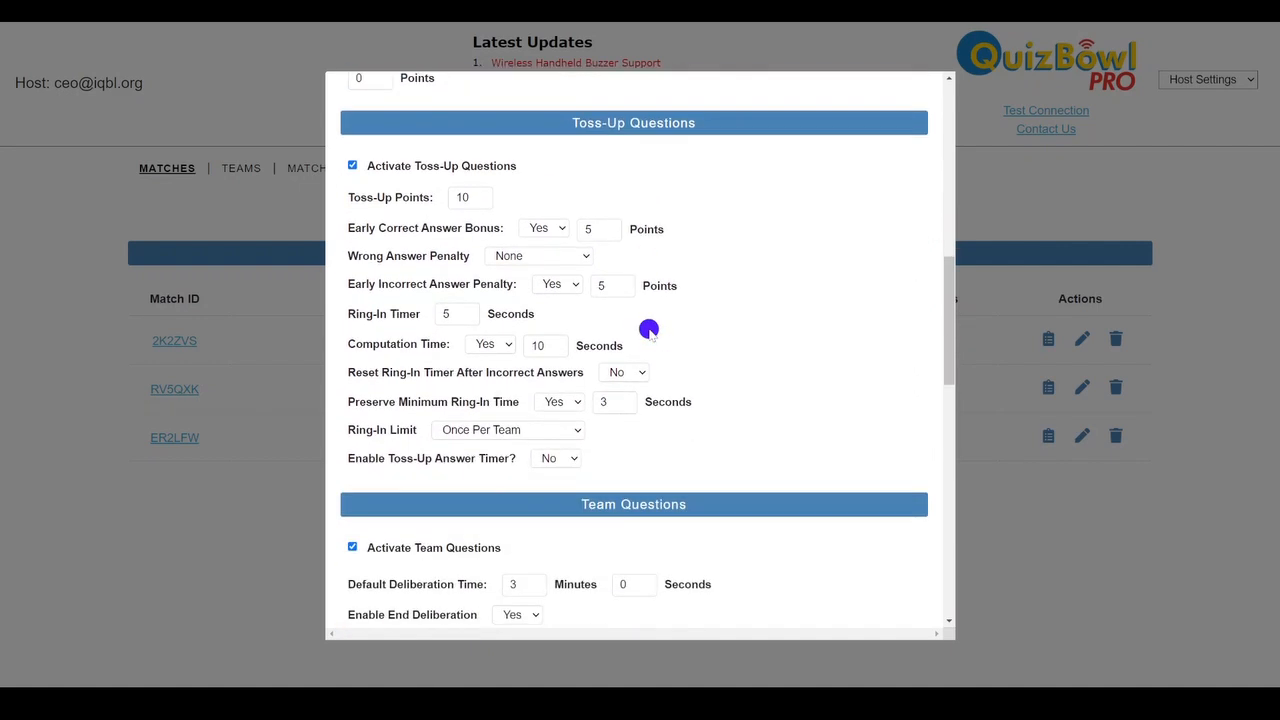
scroll(649, 330, down, 10)
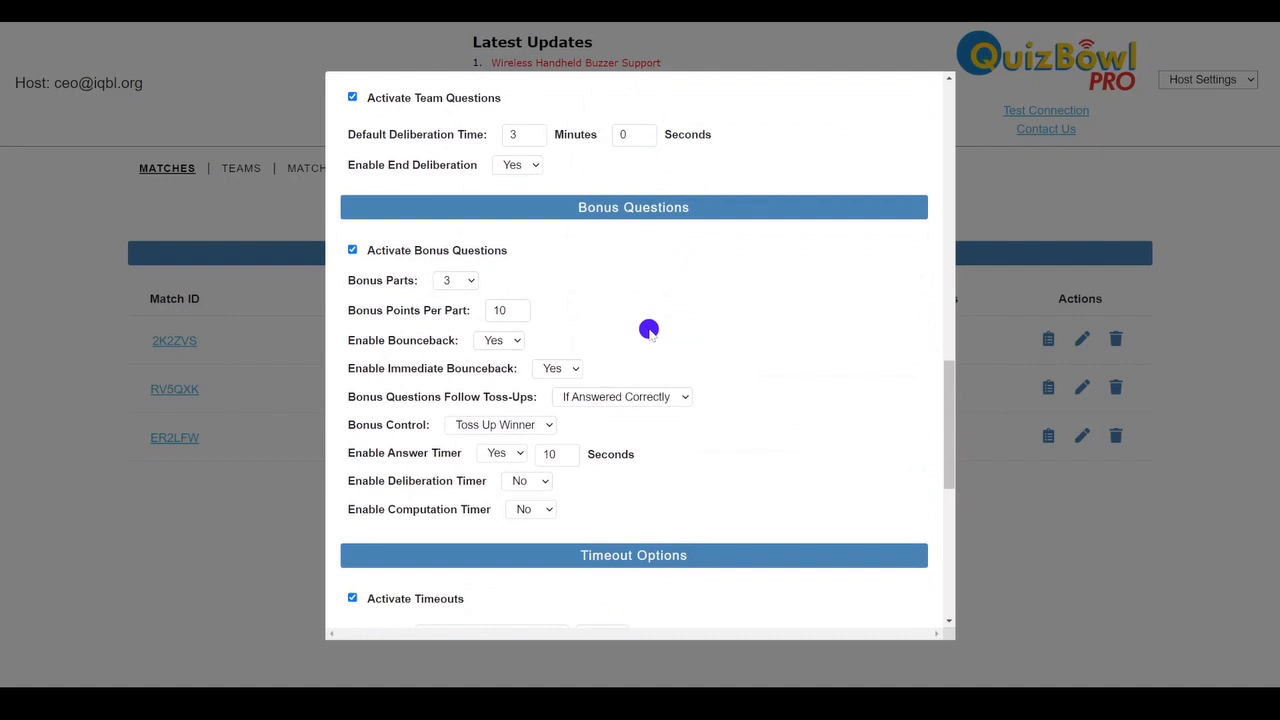
scroll(649, 329, up, 7)
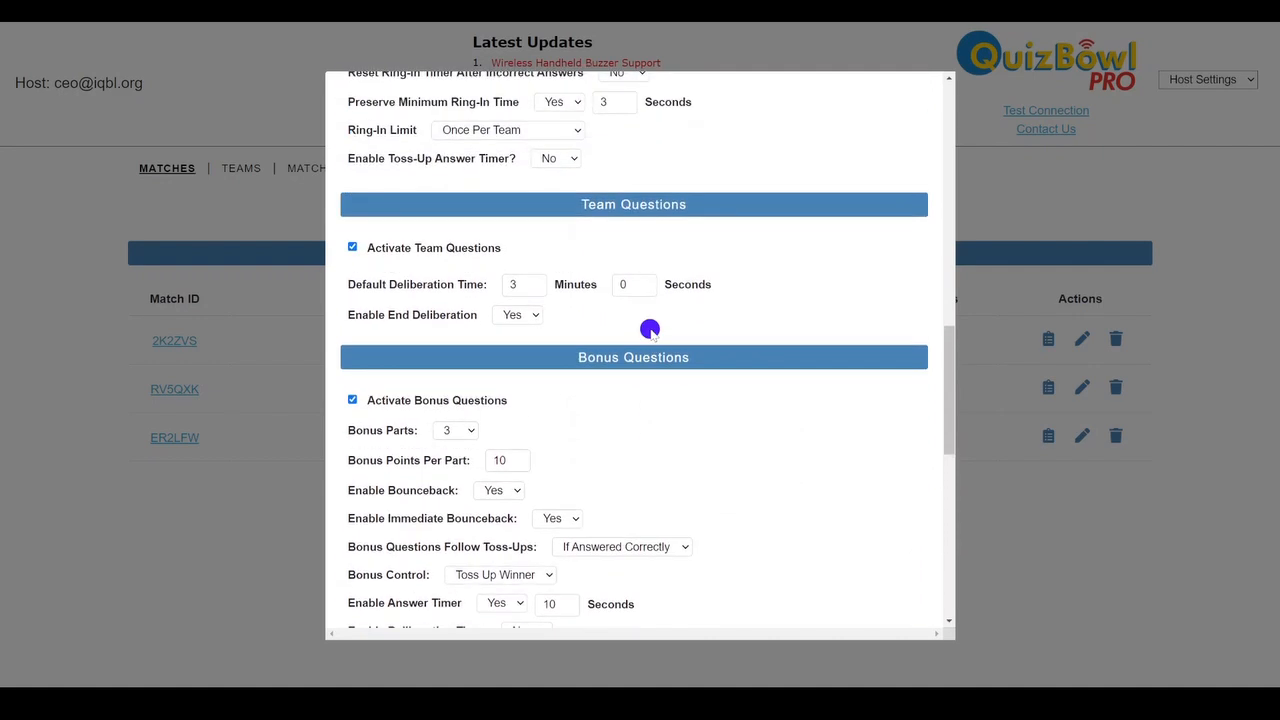
scroll(649, 329, up, 2)
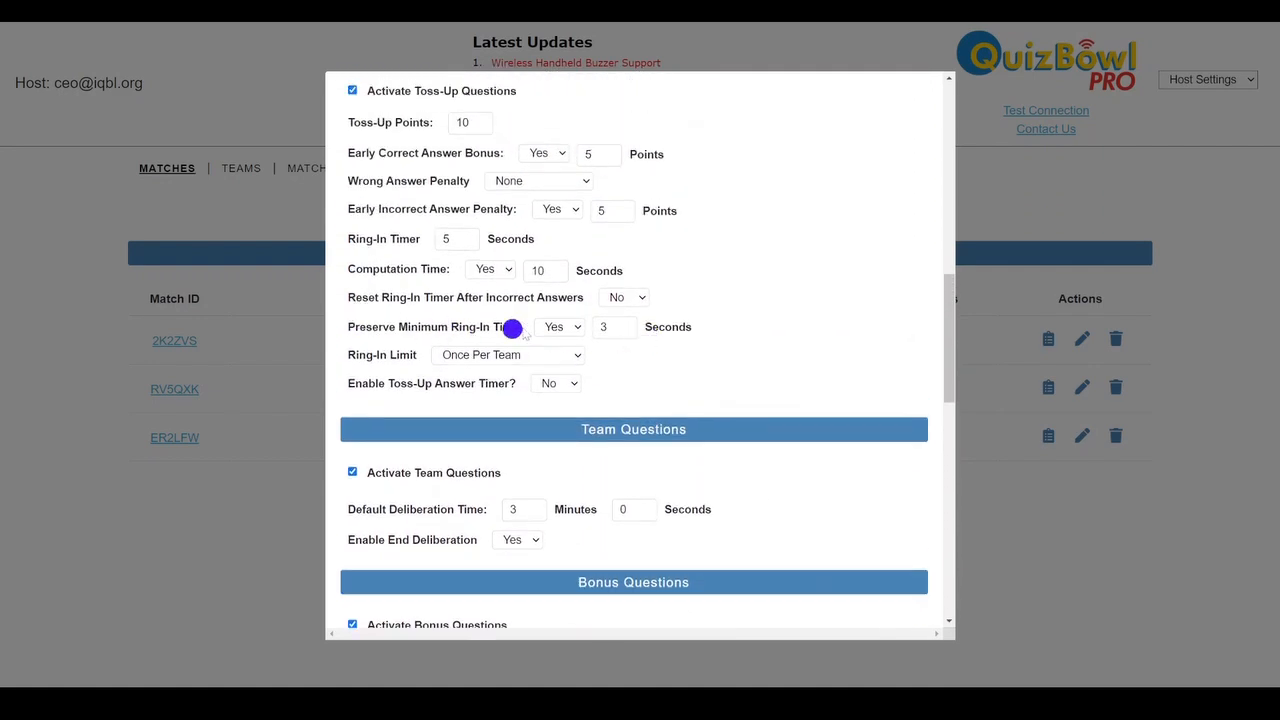
click(623, 323)
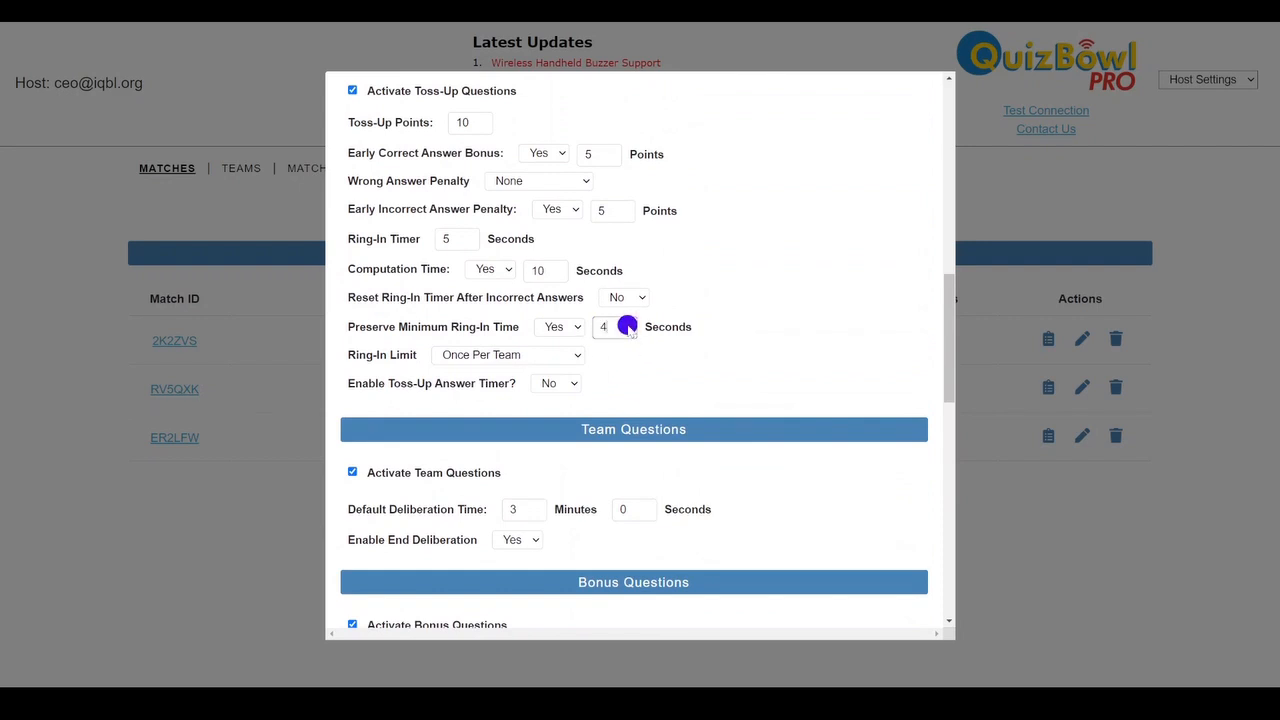
click(644, 370)
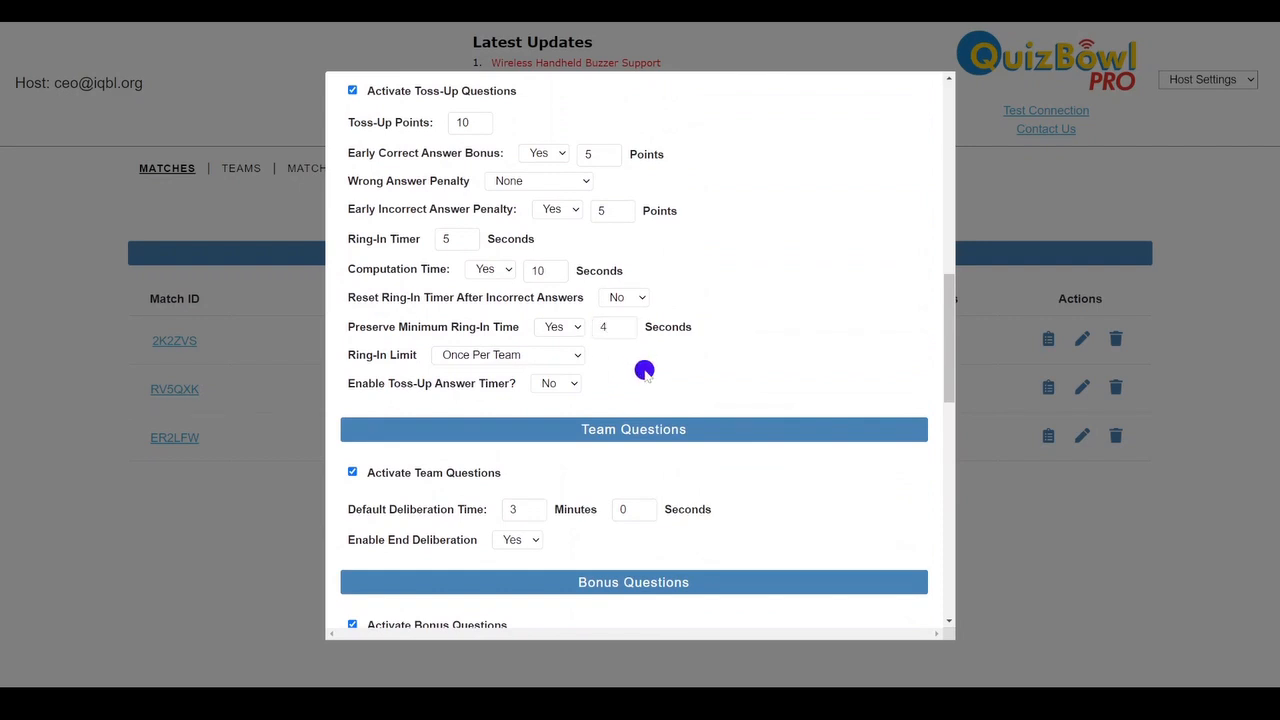
Create the match without saving its settings and return to the list of matches
scroll(644, 370, down, 10)
scroll(644, 370, down, 4)
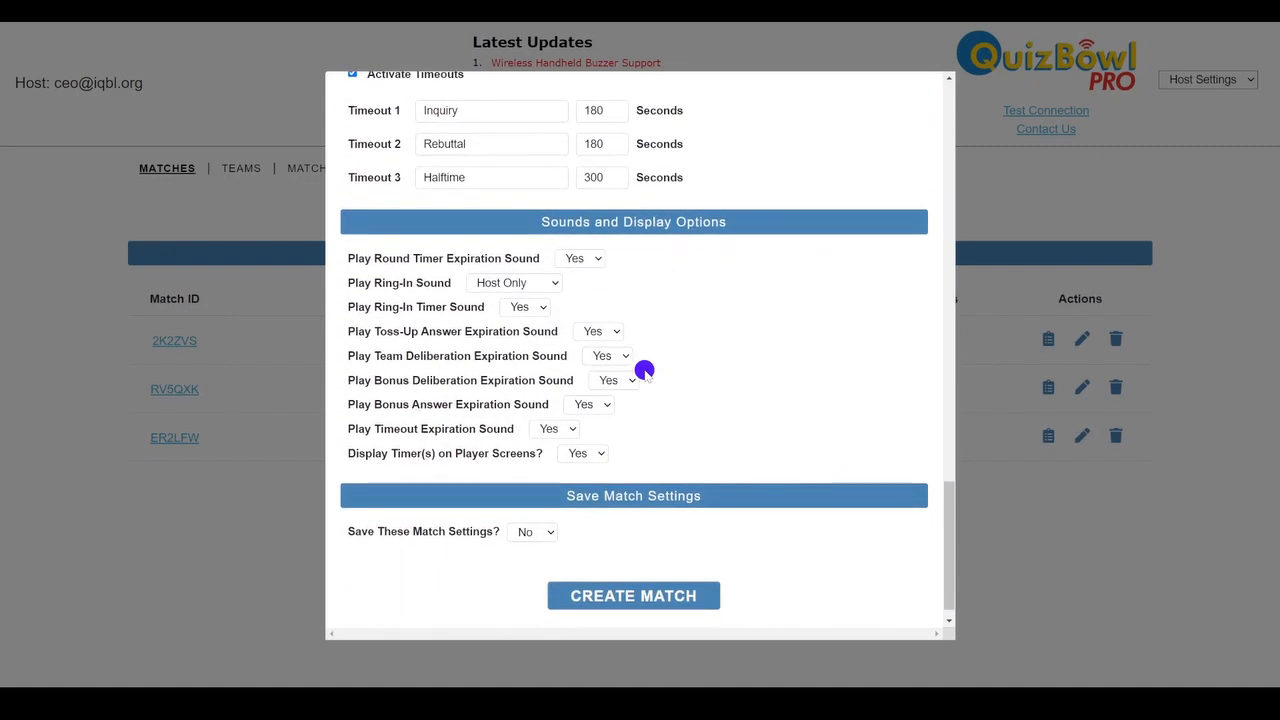
click(666, 607)
click(612, 350)
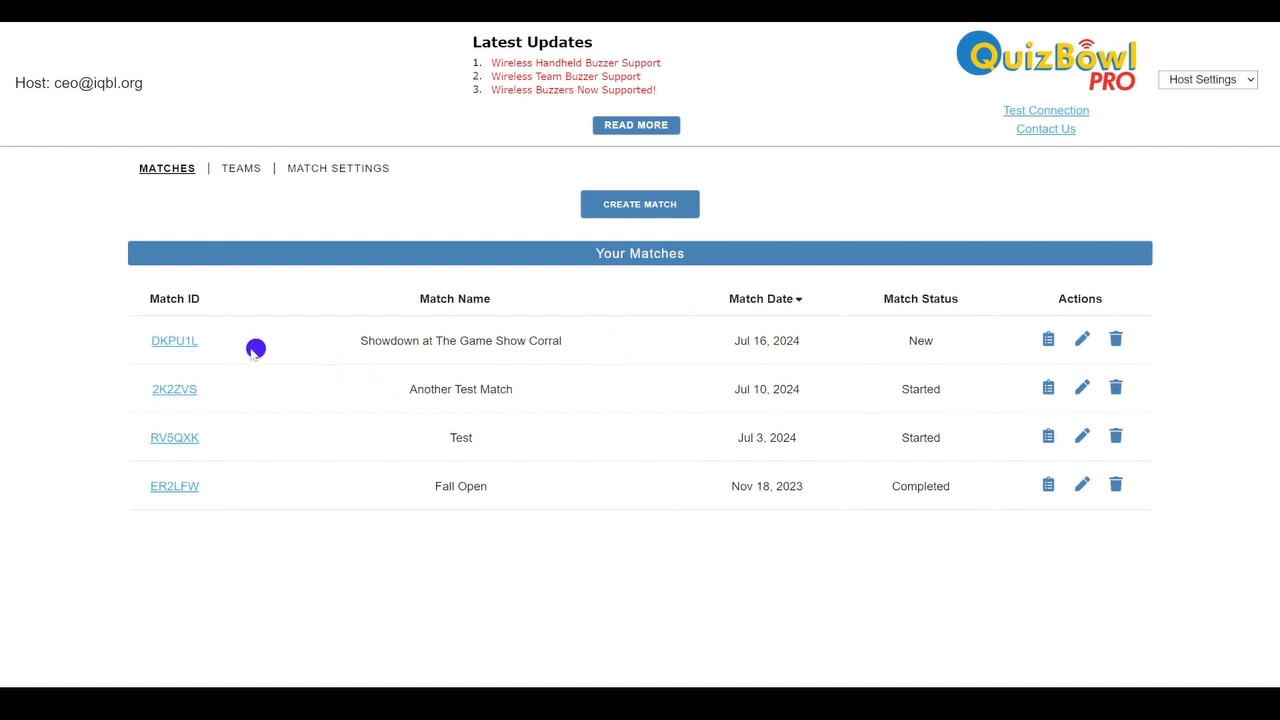
Open the Showdown at The Game Show Corral match and copy its match ID
click(176, 341)
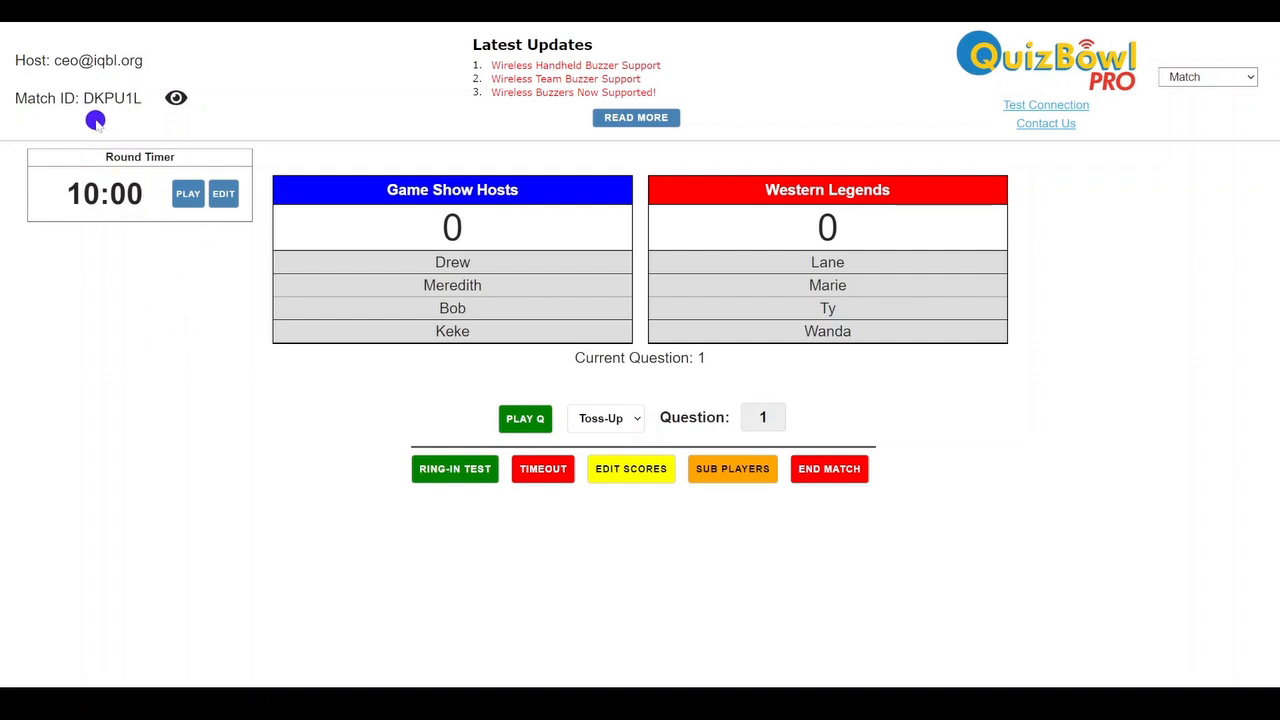
drag(139, 101, 88, 98)
key(ctrl+c)
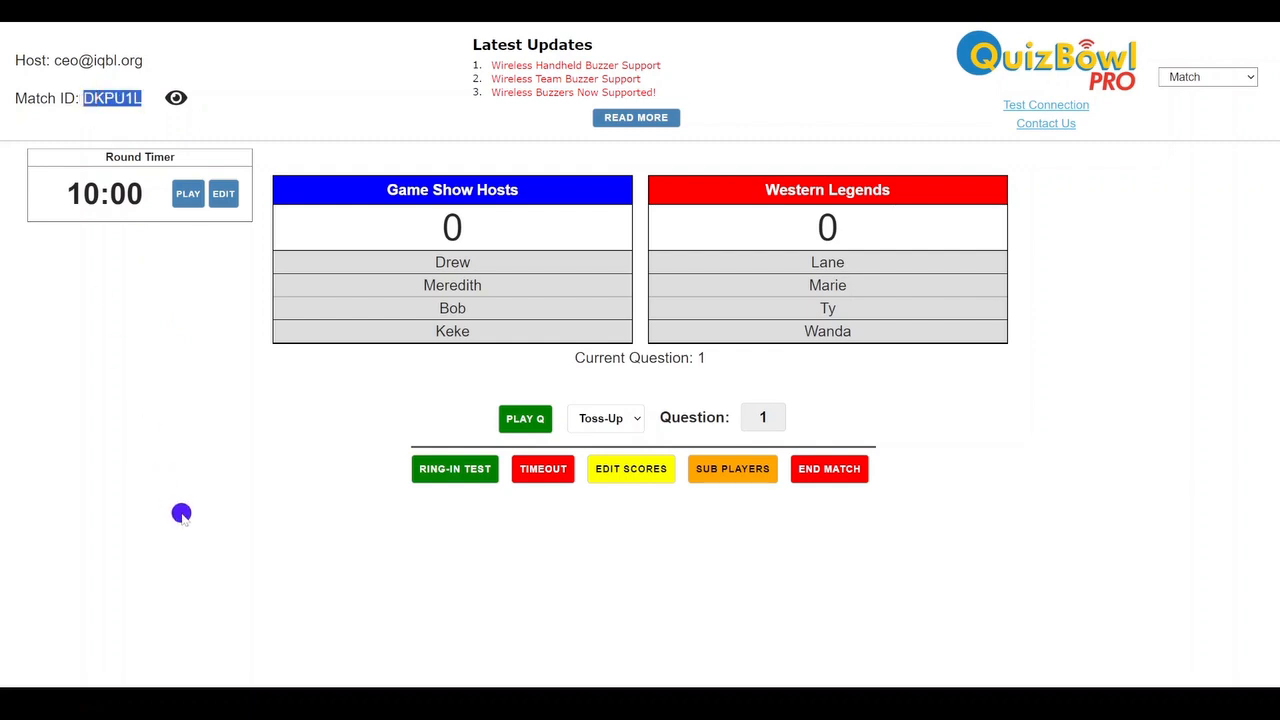
click(181, 513)
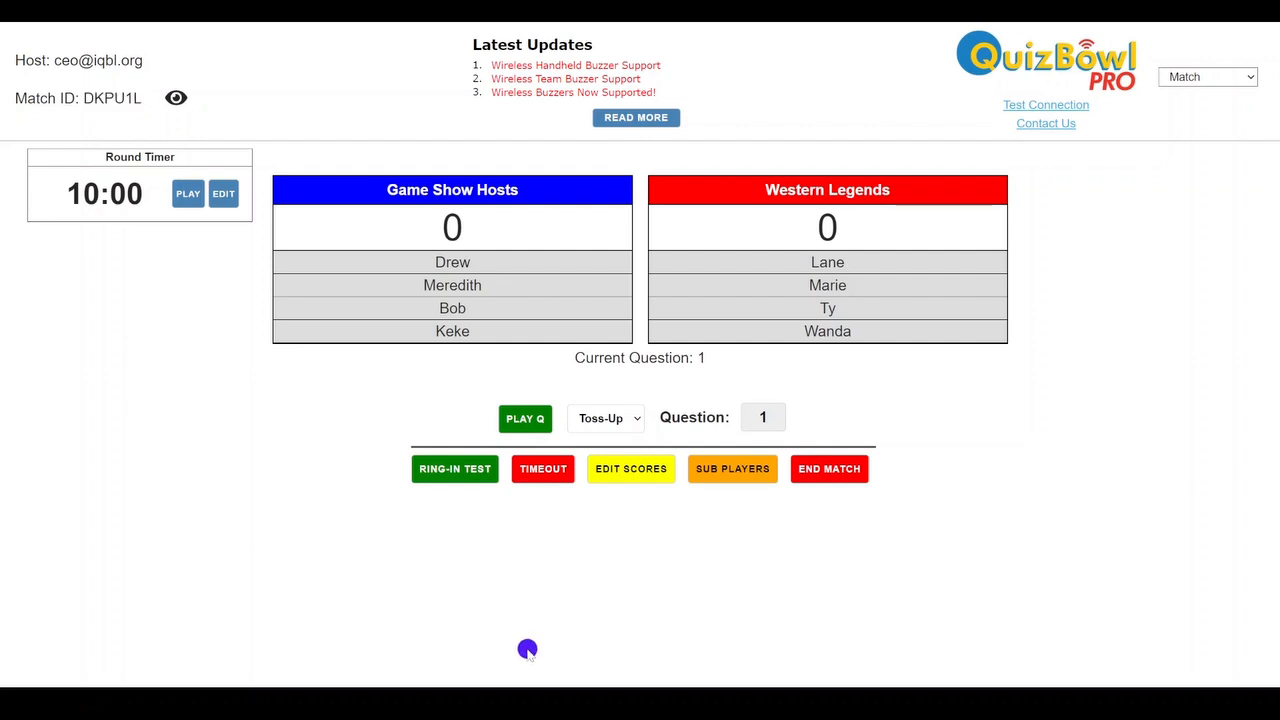
Switch to the QuizBowl Systems website, go to the page for joining a match, and submit the copied match ID
mouse_move(760, 682)
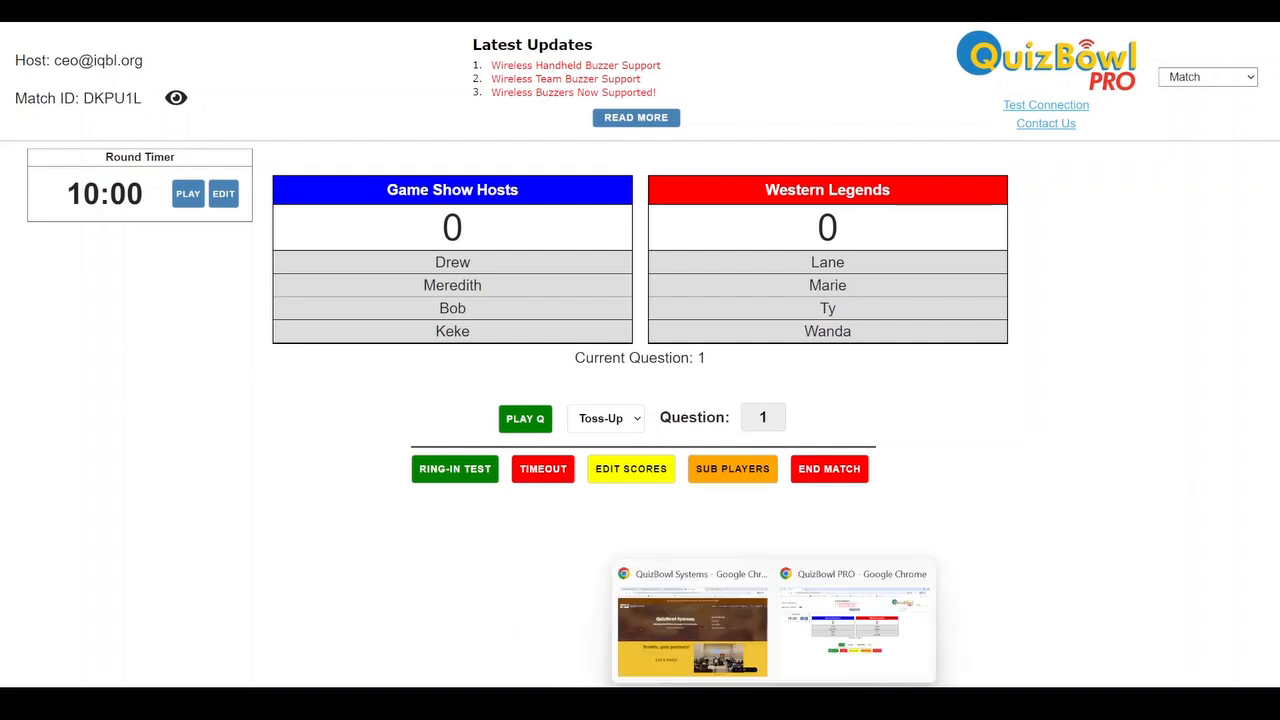
click(752, 638)
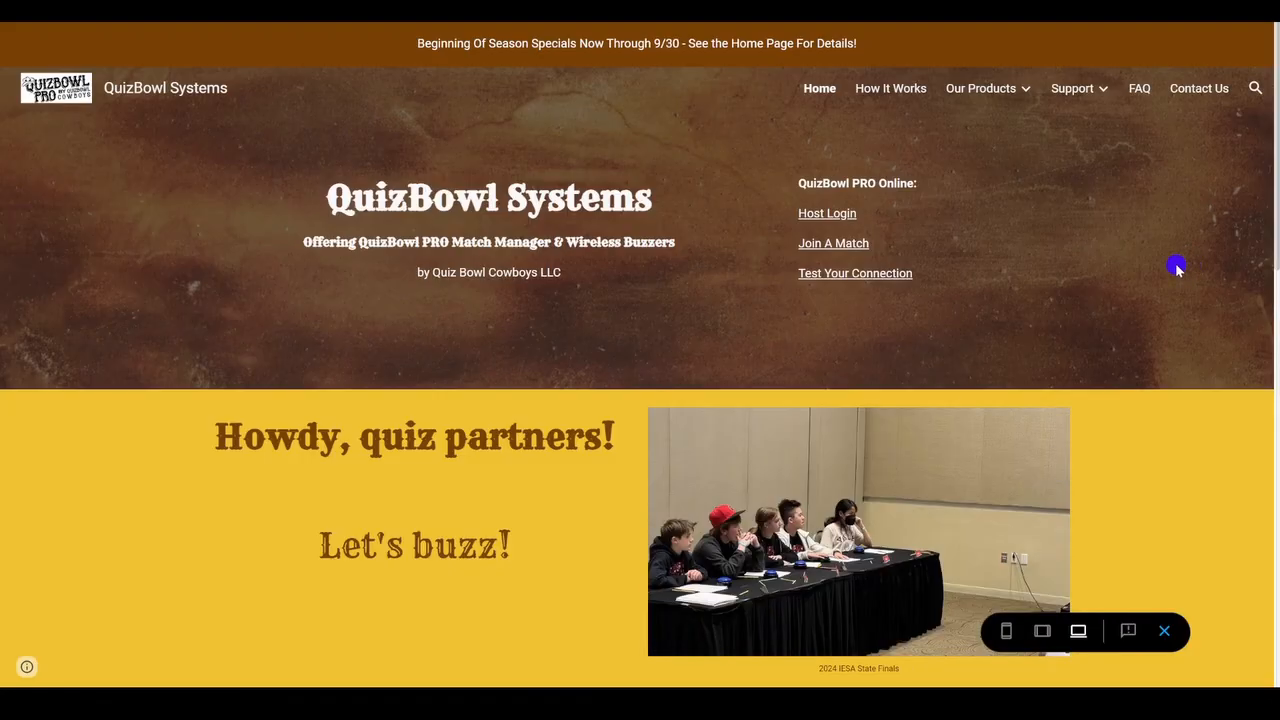
click(836, 245)
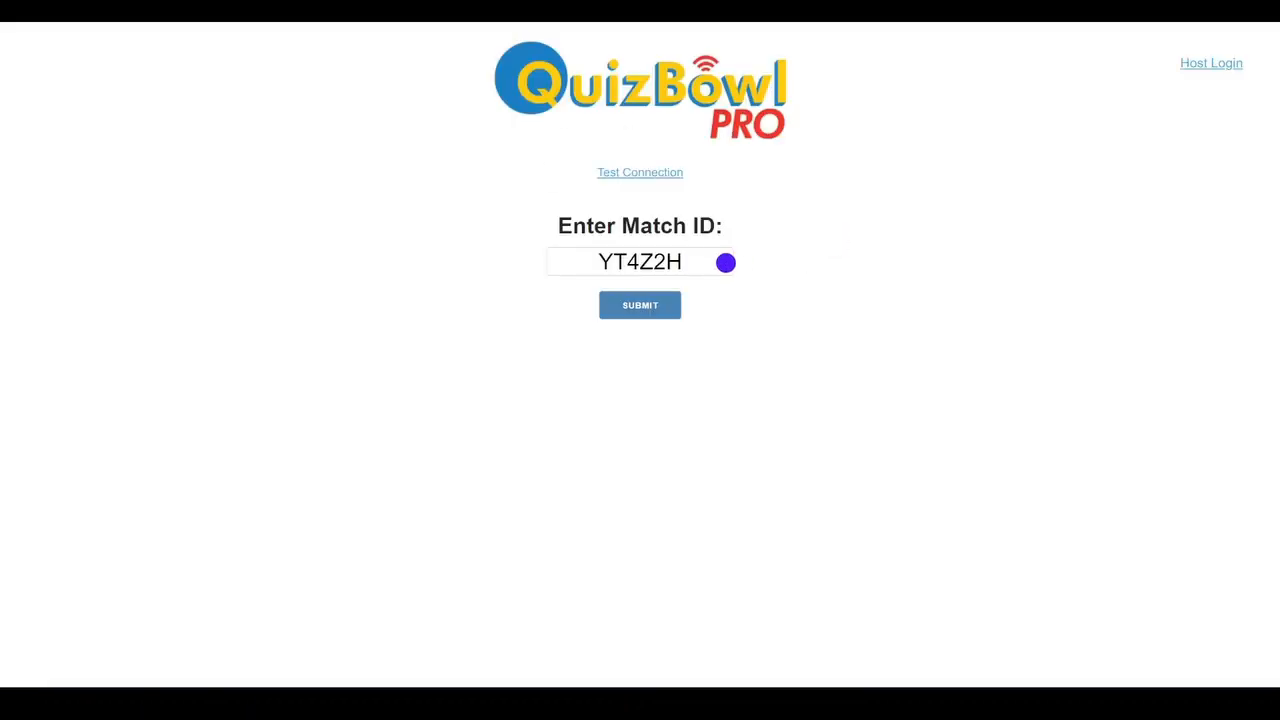
drag(711, 260, 469, 280)
key(ctrl+v)
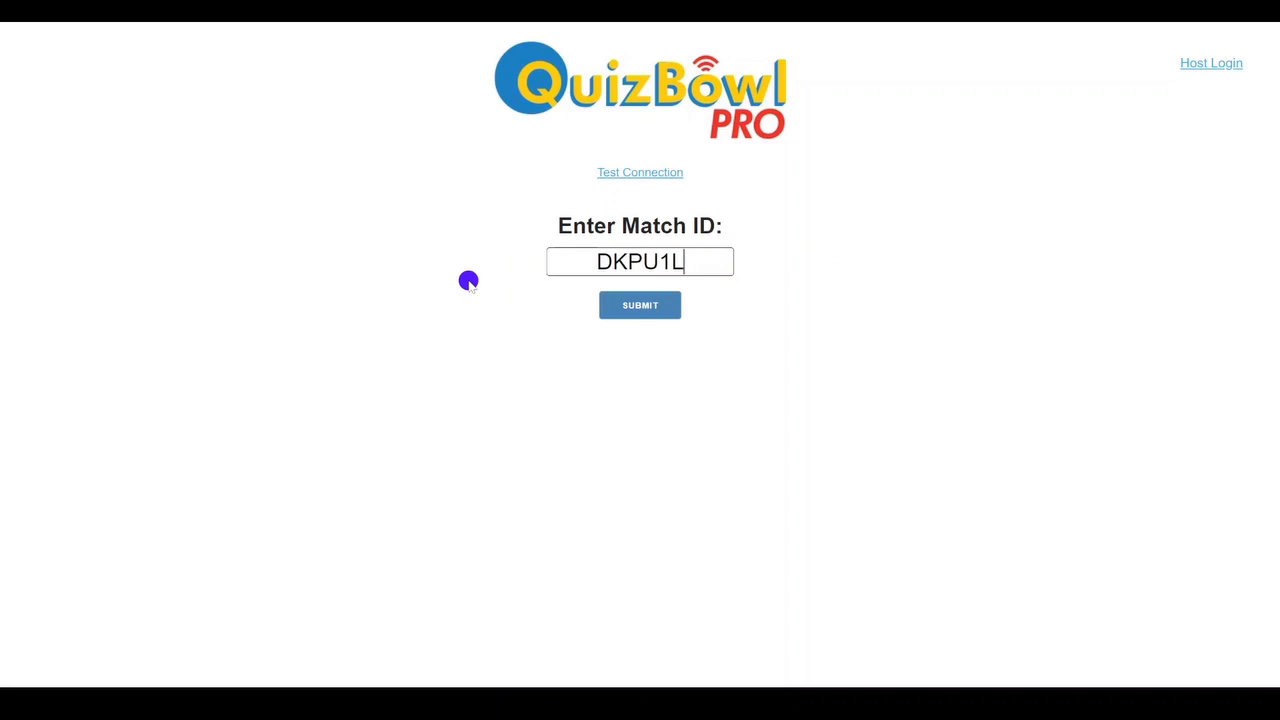
click(639, 309)
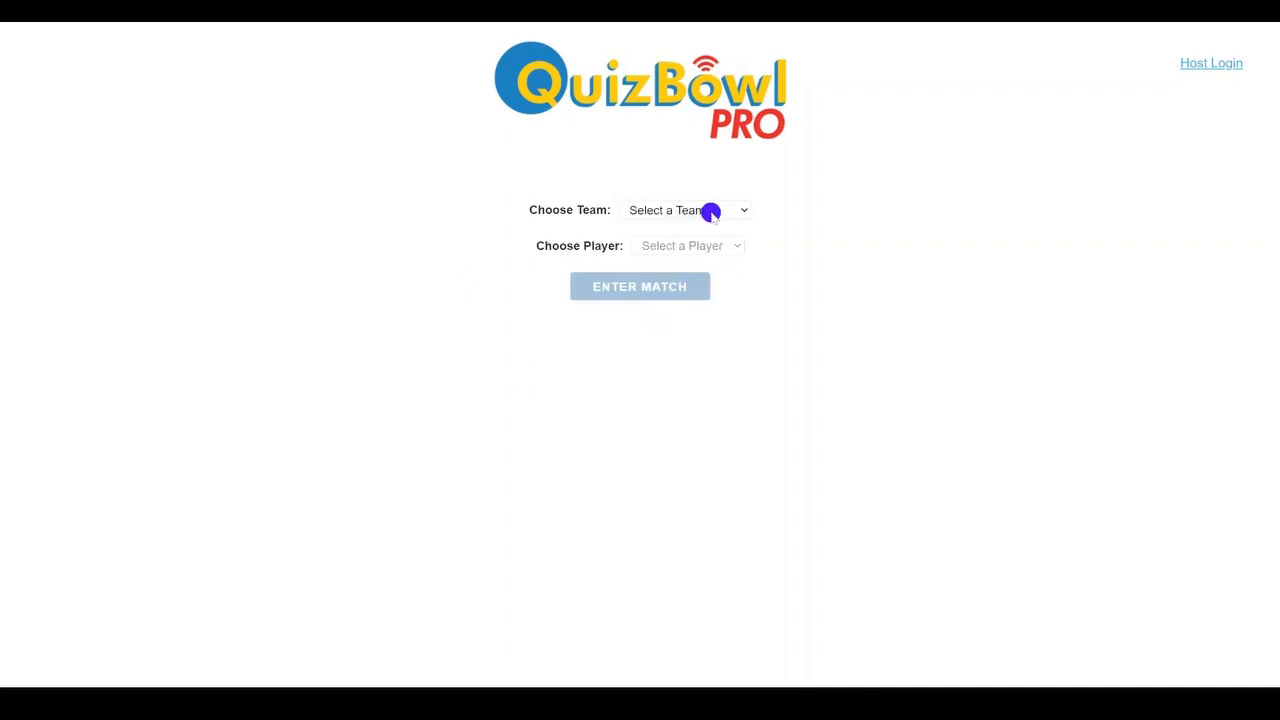
Enter the match as the third listed player of the Western Legends team
click(711, 209)
click(719, 241)
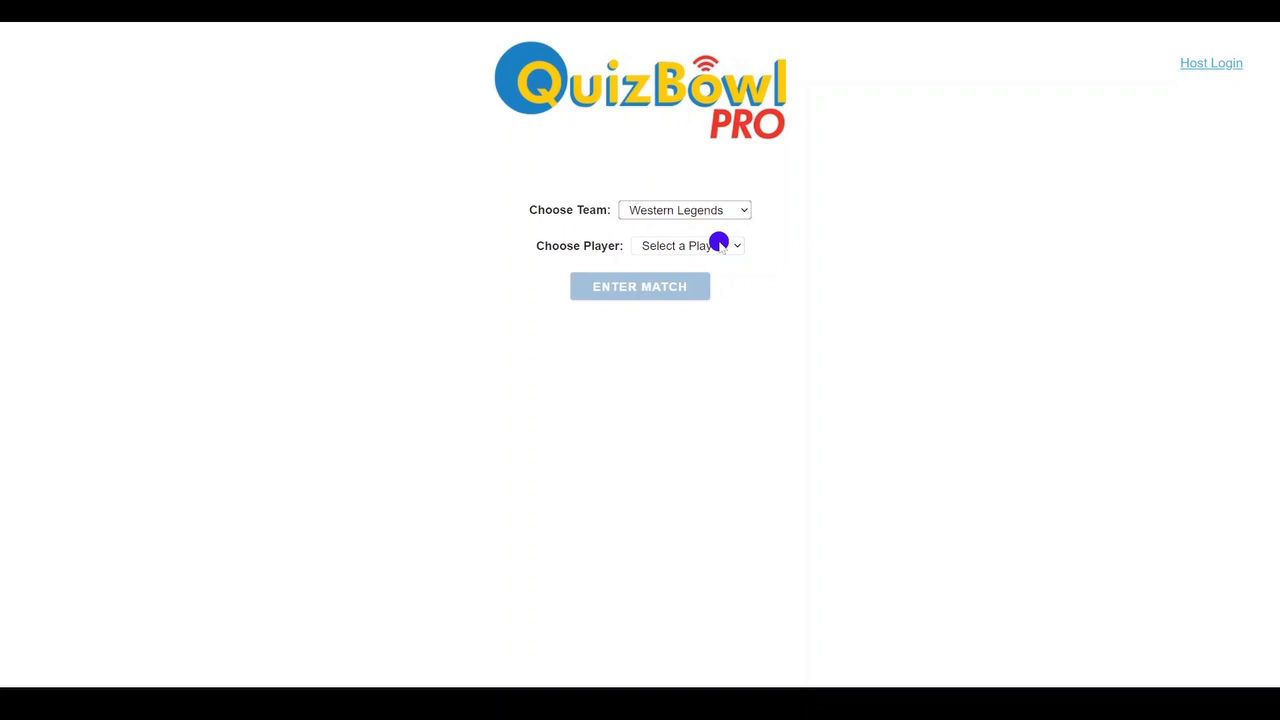
click(717, 245)
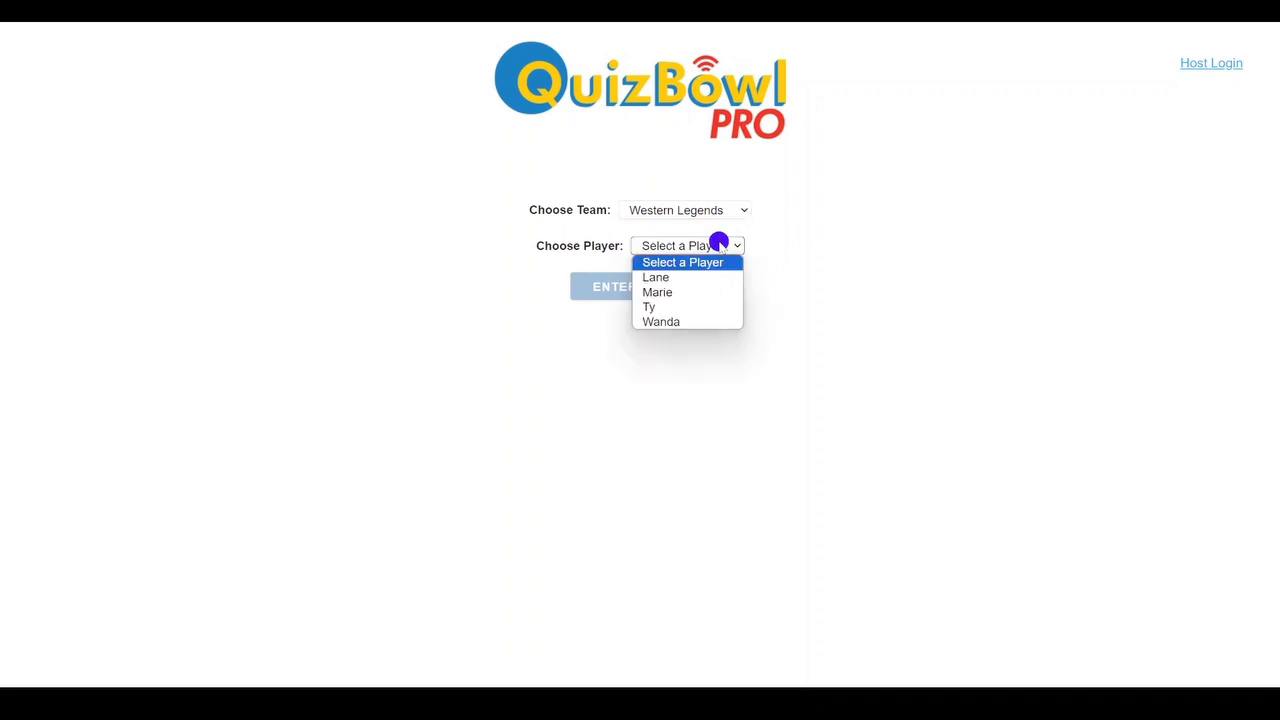
click(710, 306)
click(635, 292)
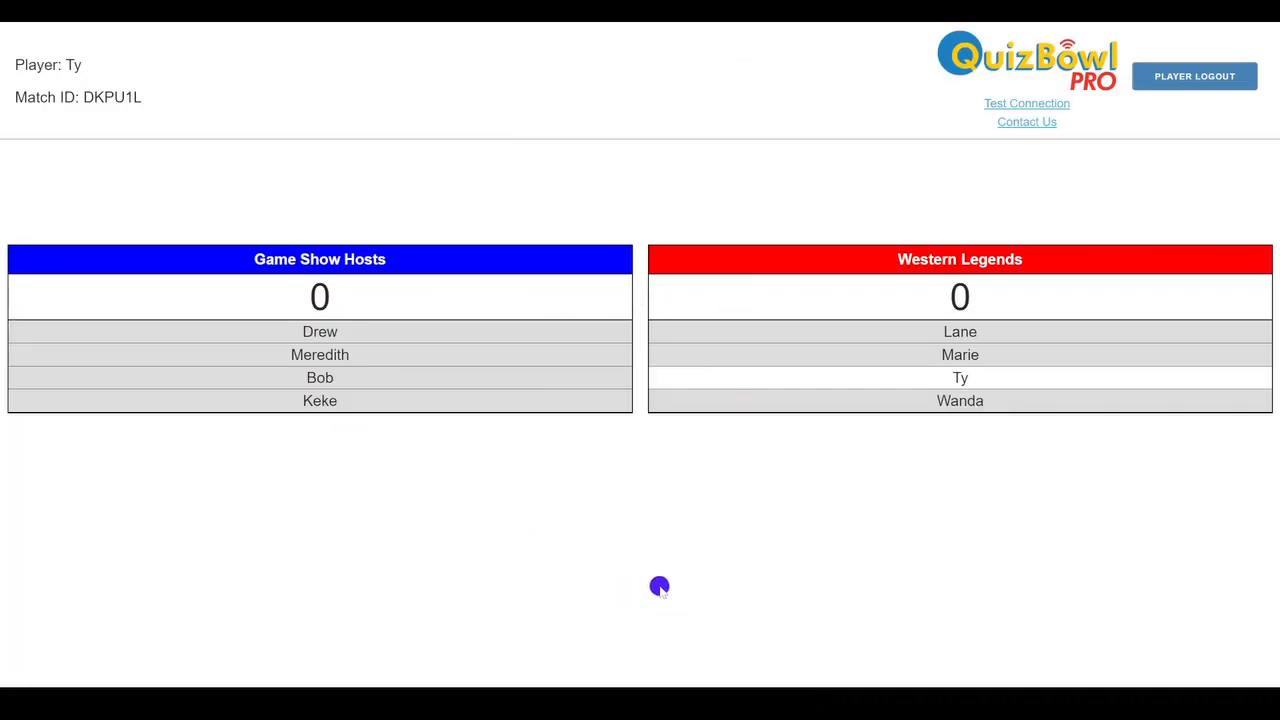
Switch to the host's QuizBowl PRO window and start a ring-in test
mouse_move(772, 703)
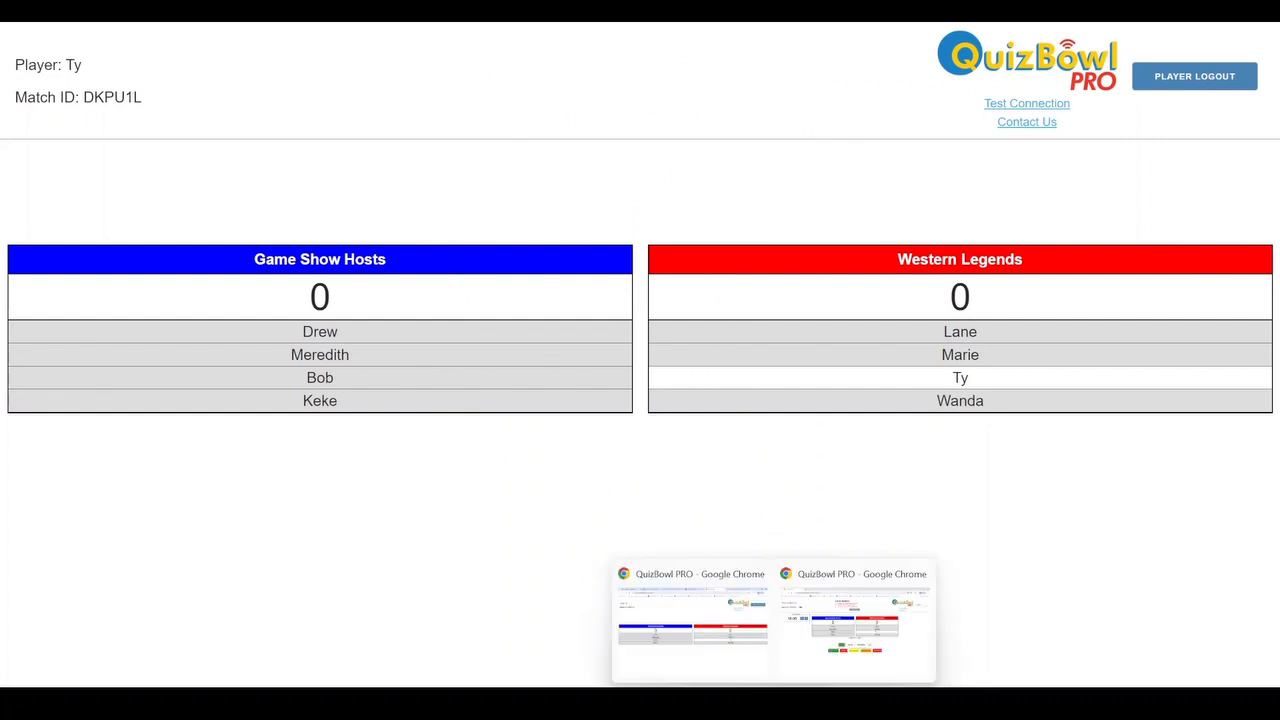
click(690, 648)
mouse_move(772, 703)
click(848, 654)
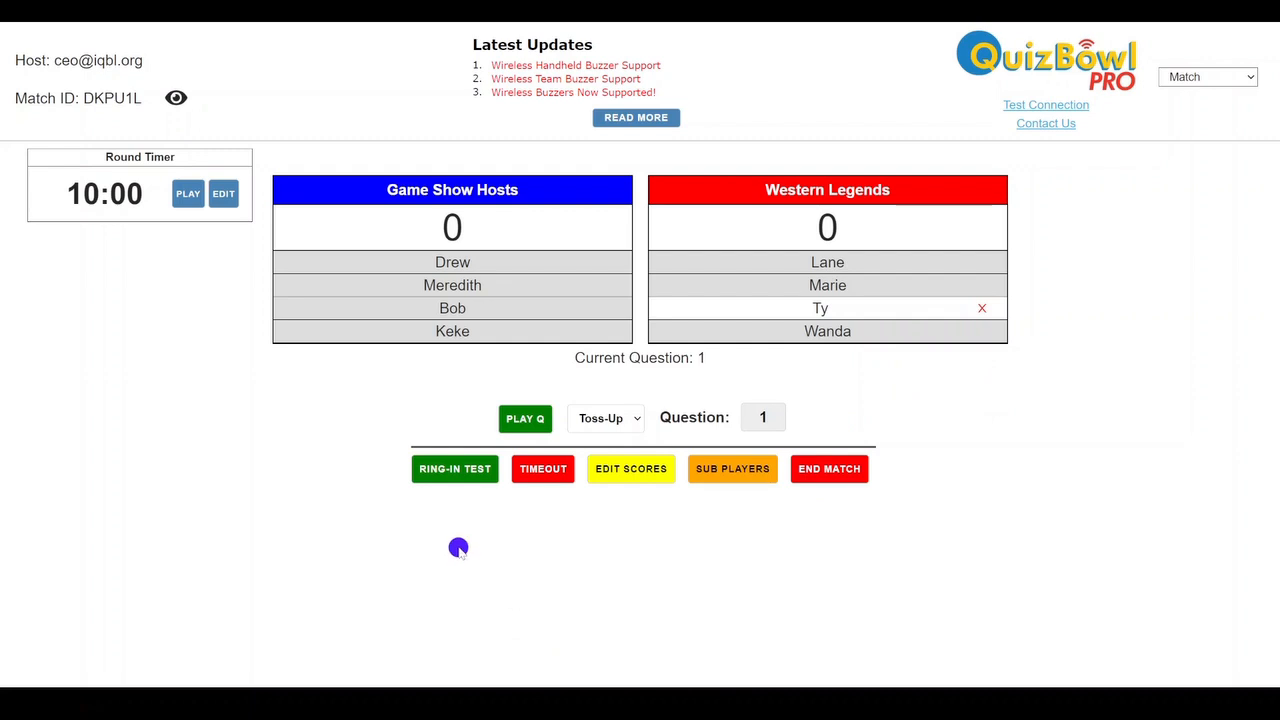
click(465, 474)
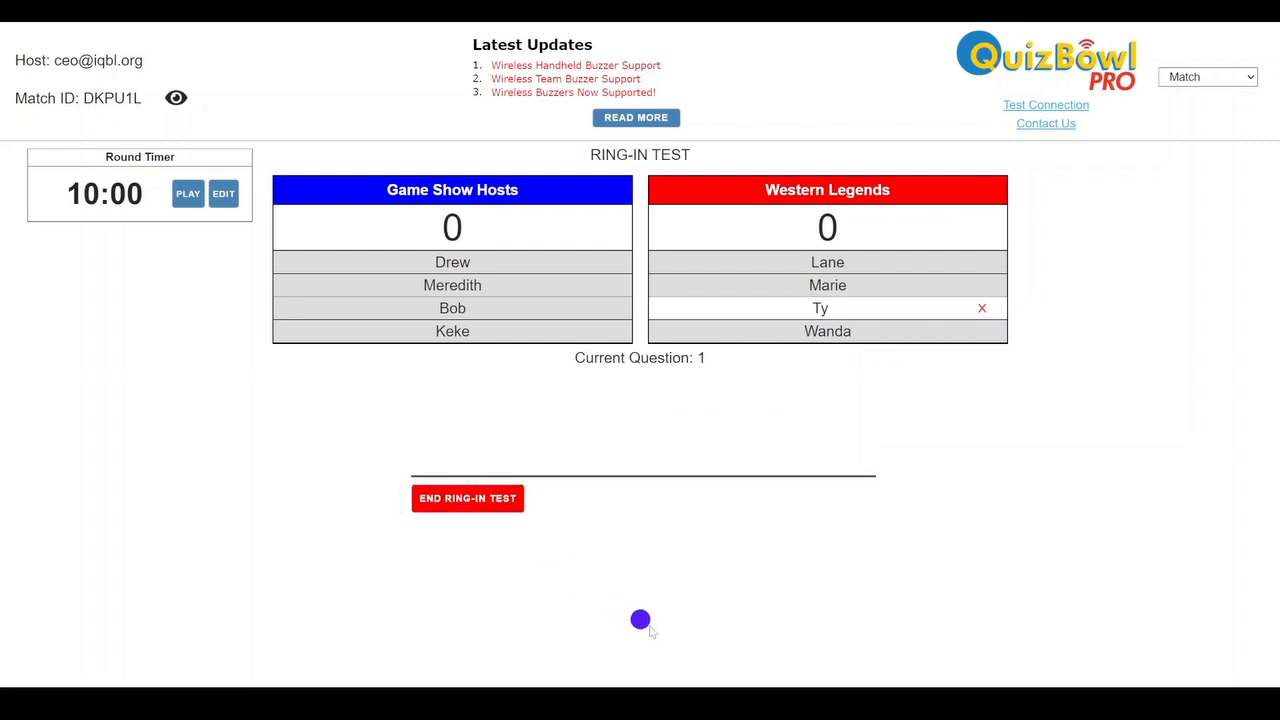
Switch to the player's QuizBowl PRO window and ring in for the test
mouse_move(773, 705)
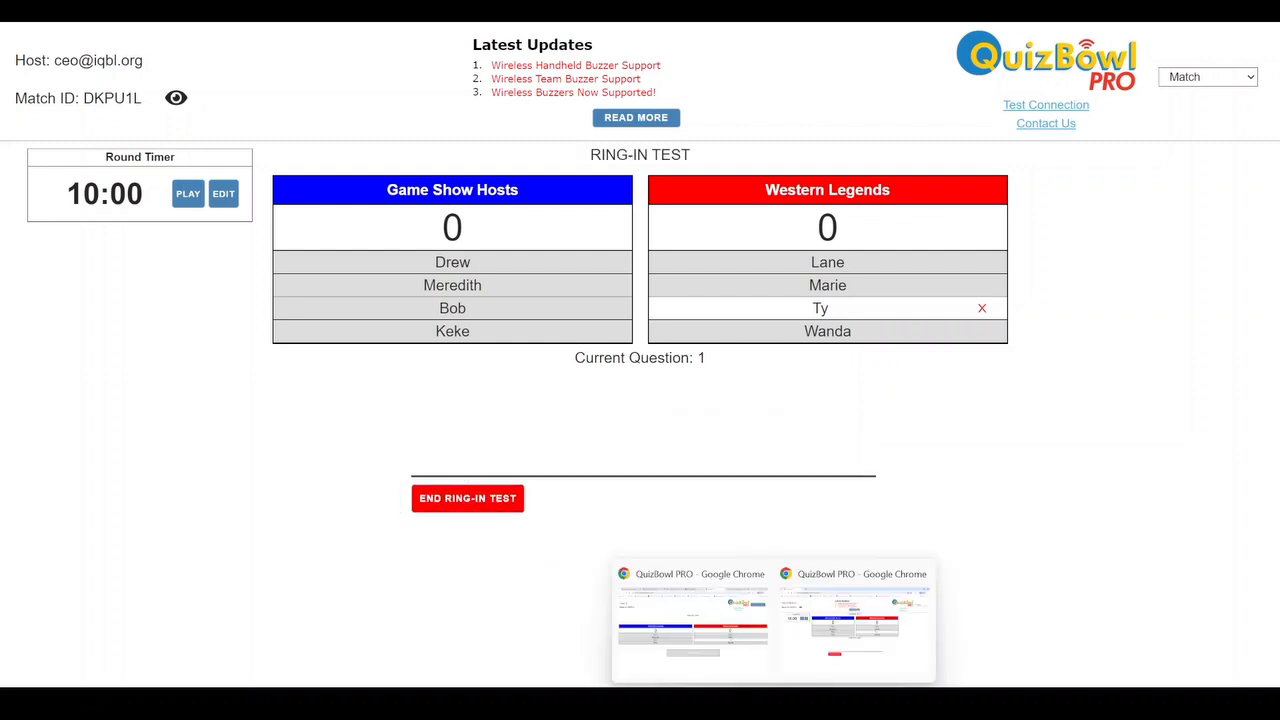
click(718, 656)
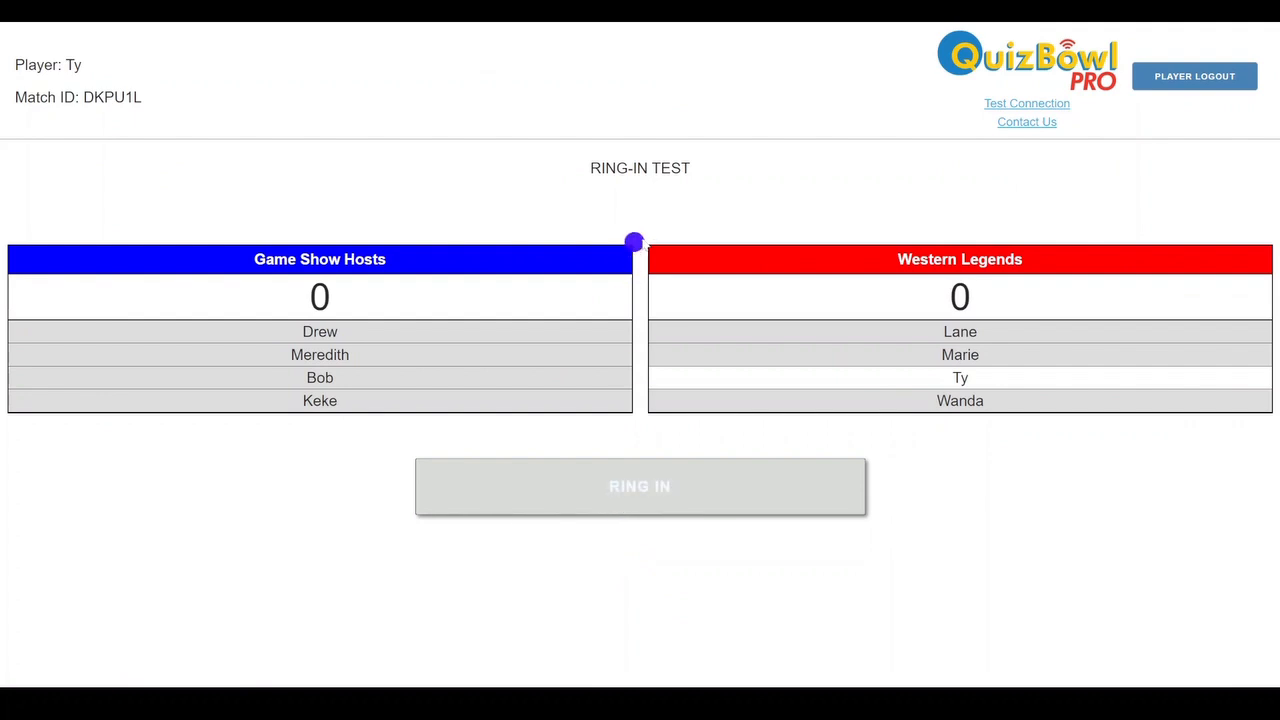
click(669, 502)
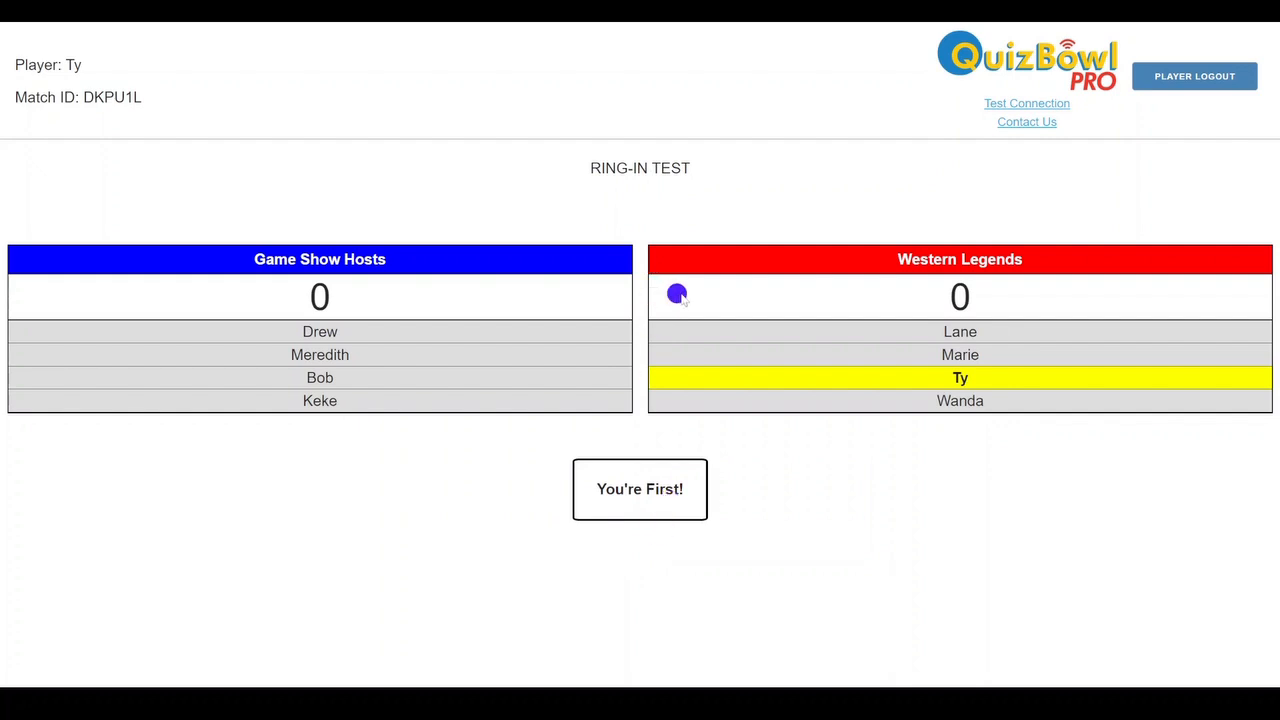
Return to the host's QuizBowl PRO window and end the ring-in test
mouse_move(807, 700)
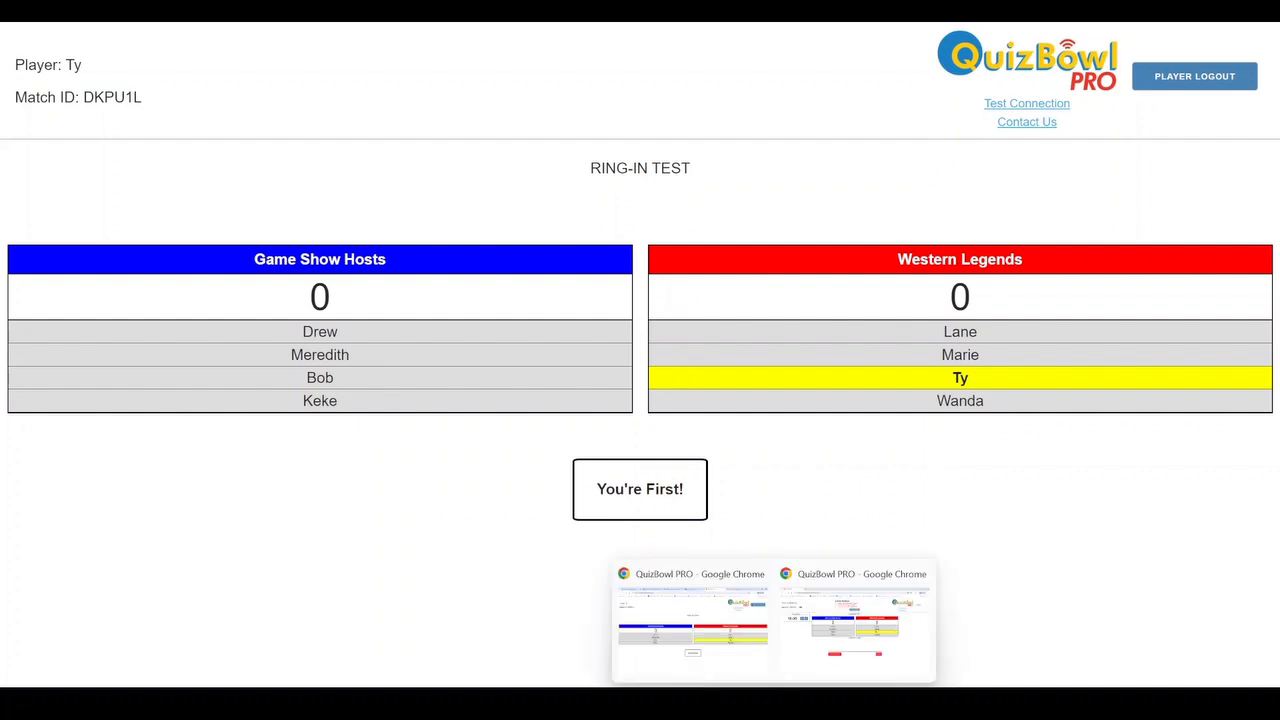
click(828, 665)
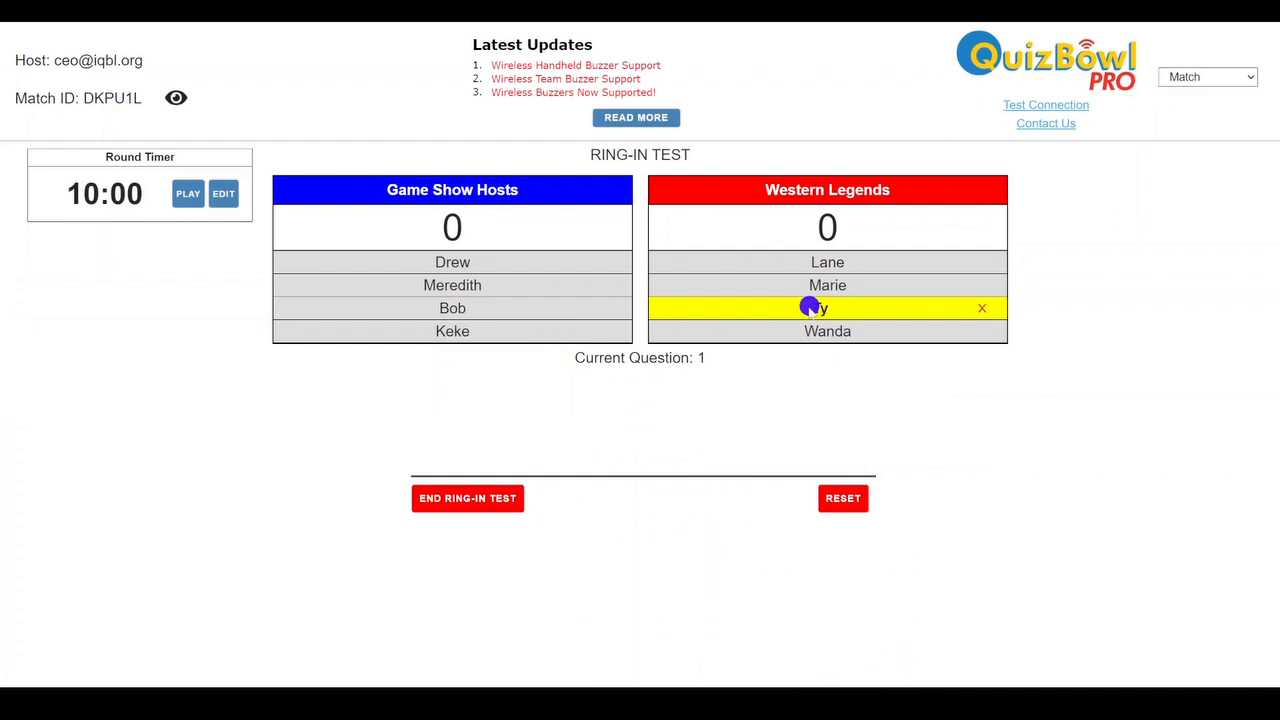
click(499, 497)
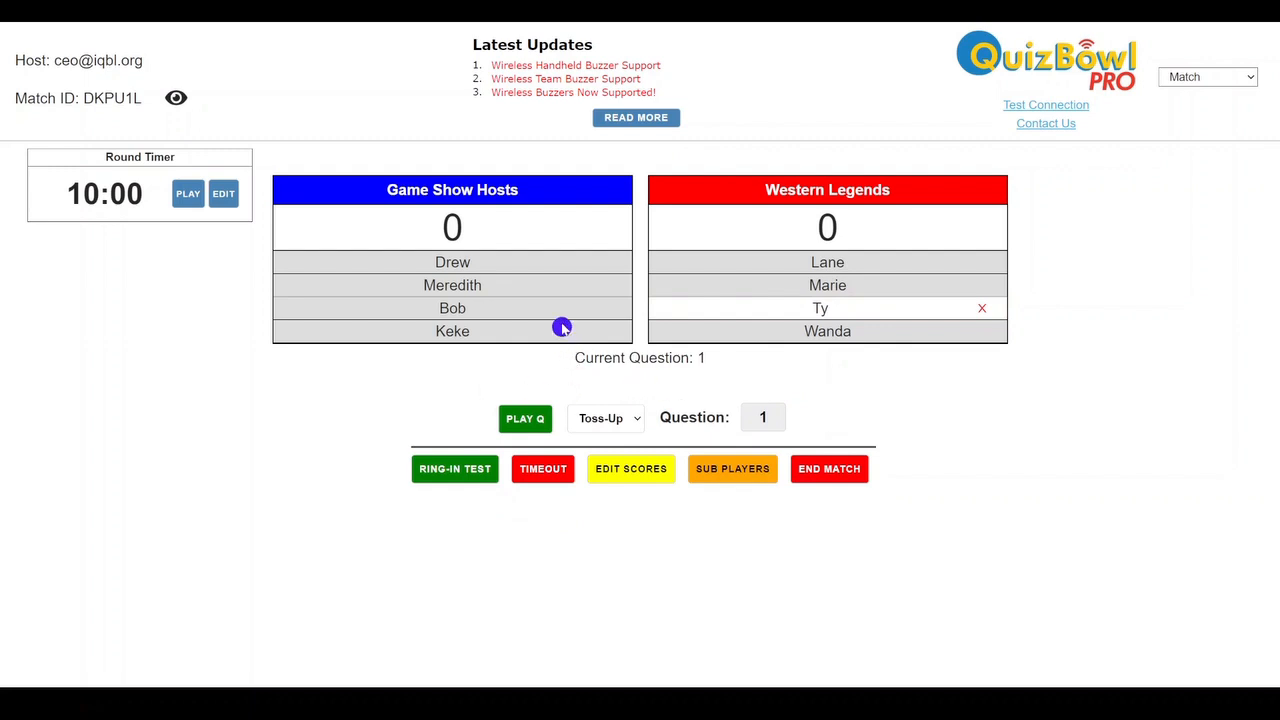
Run another ring-in test as host, ringing in the second Game Show Hosts player and first Western Legends player with a reset after each
click(443, 469)
click(561, 287)
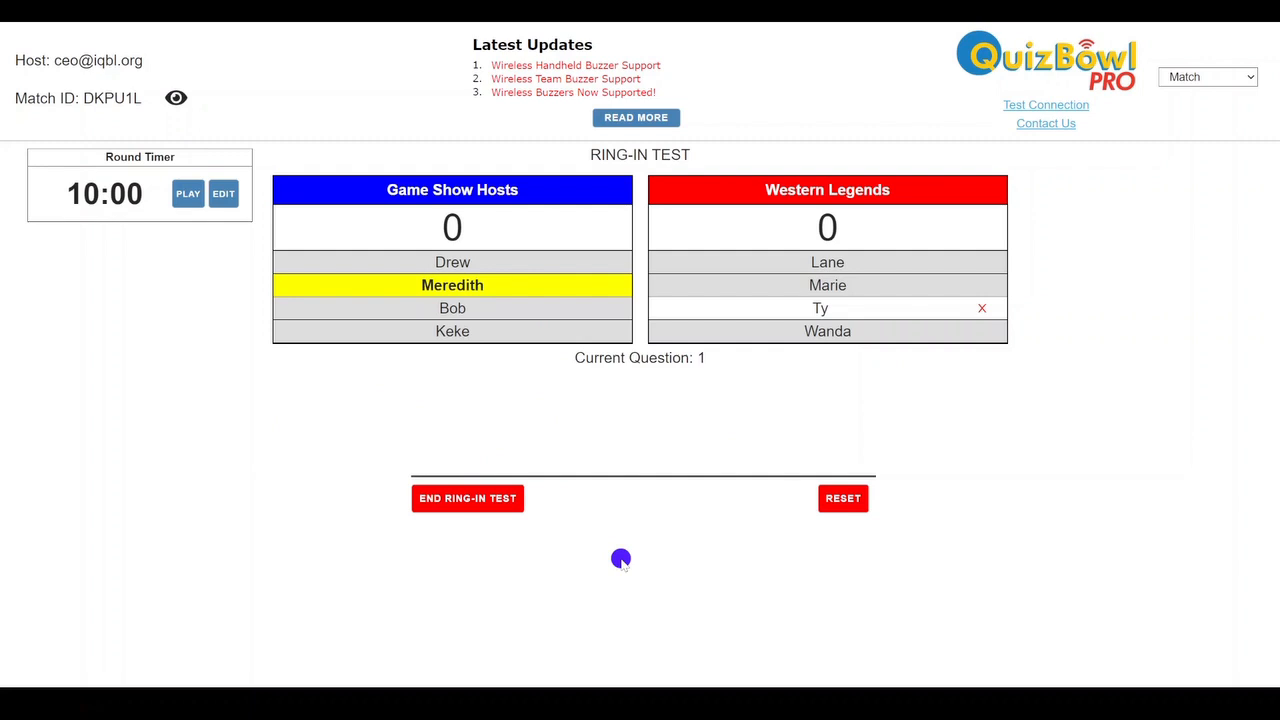
click(845, 501)
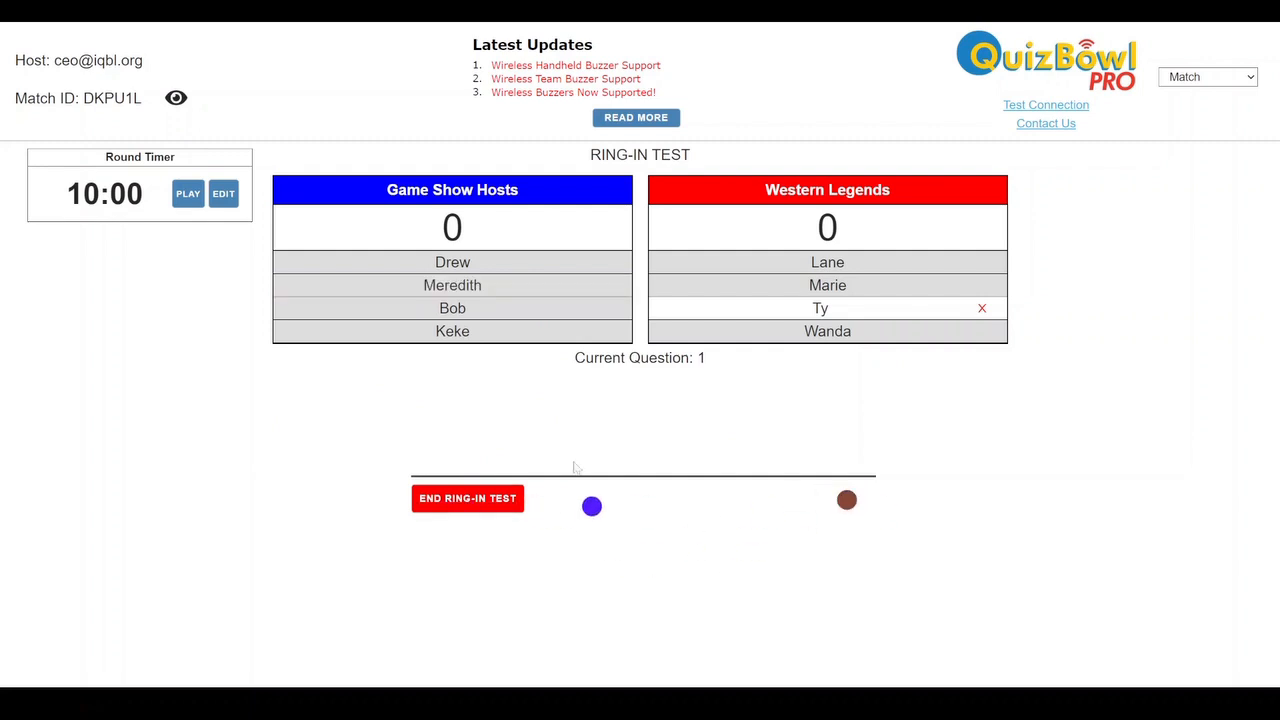
click(789, 270)
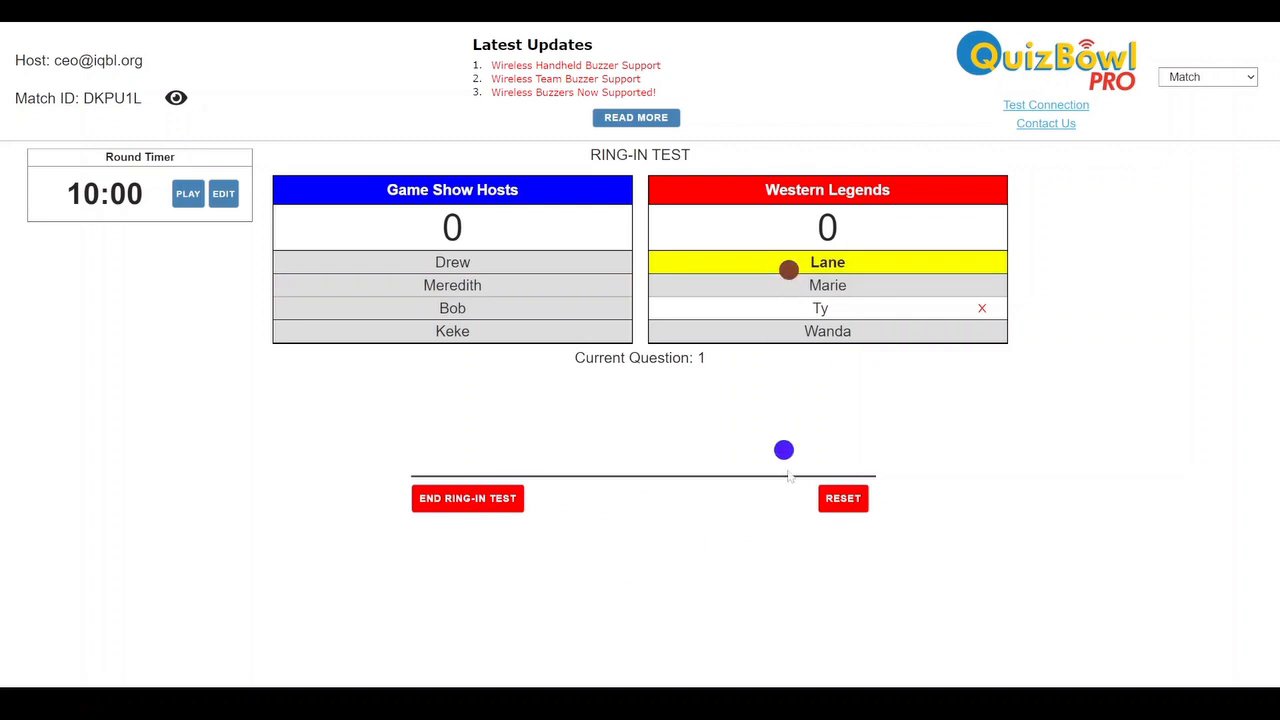
click(845, 501)
click(470, 500)
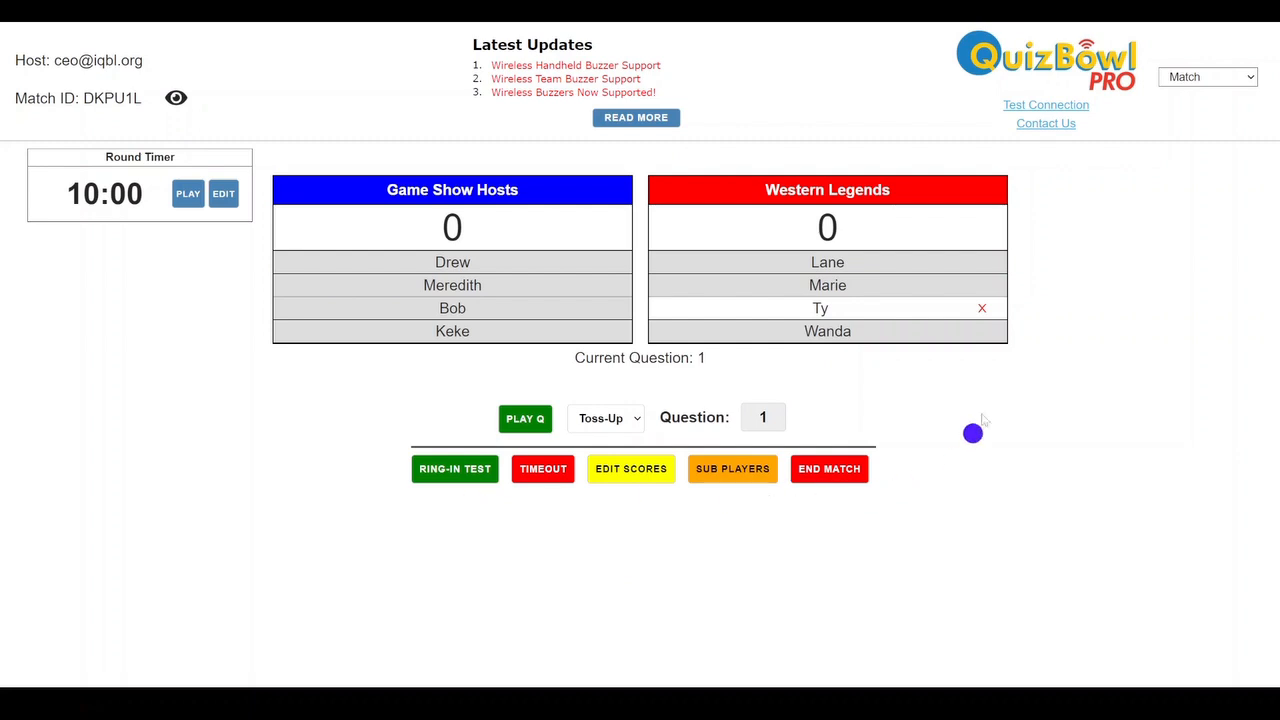
Remove the logged-in third player of Western Legends from the match and confirm the removal
click(984, 308)
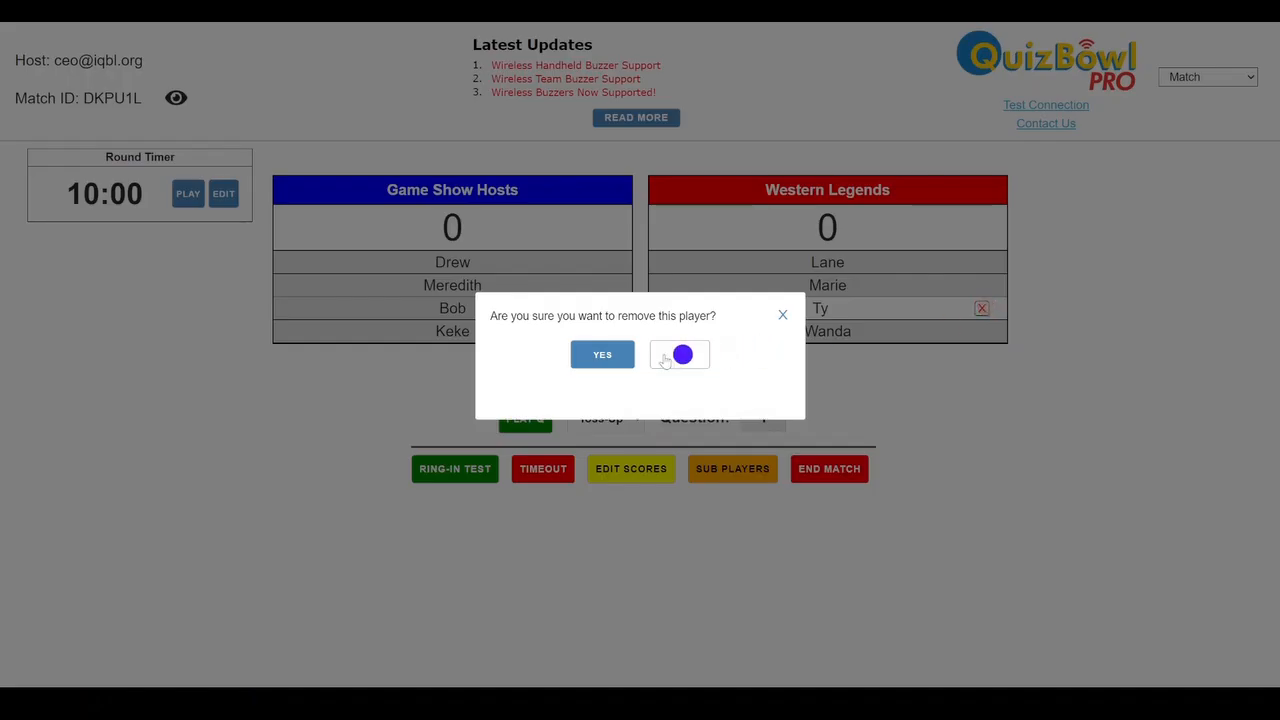
click(588, 356)
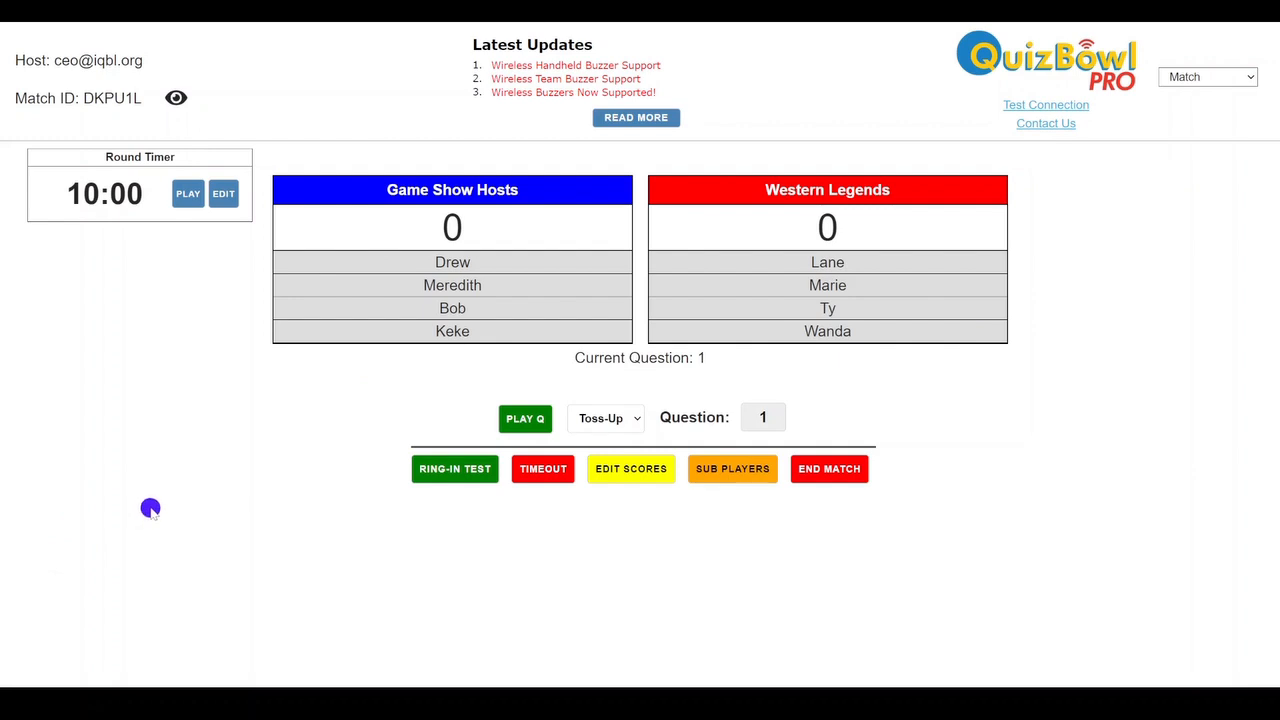
Play toss-up question 1, turning its computation option on and off again before starting the ring-in timer
click(539, 422)
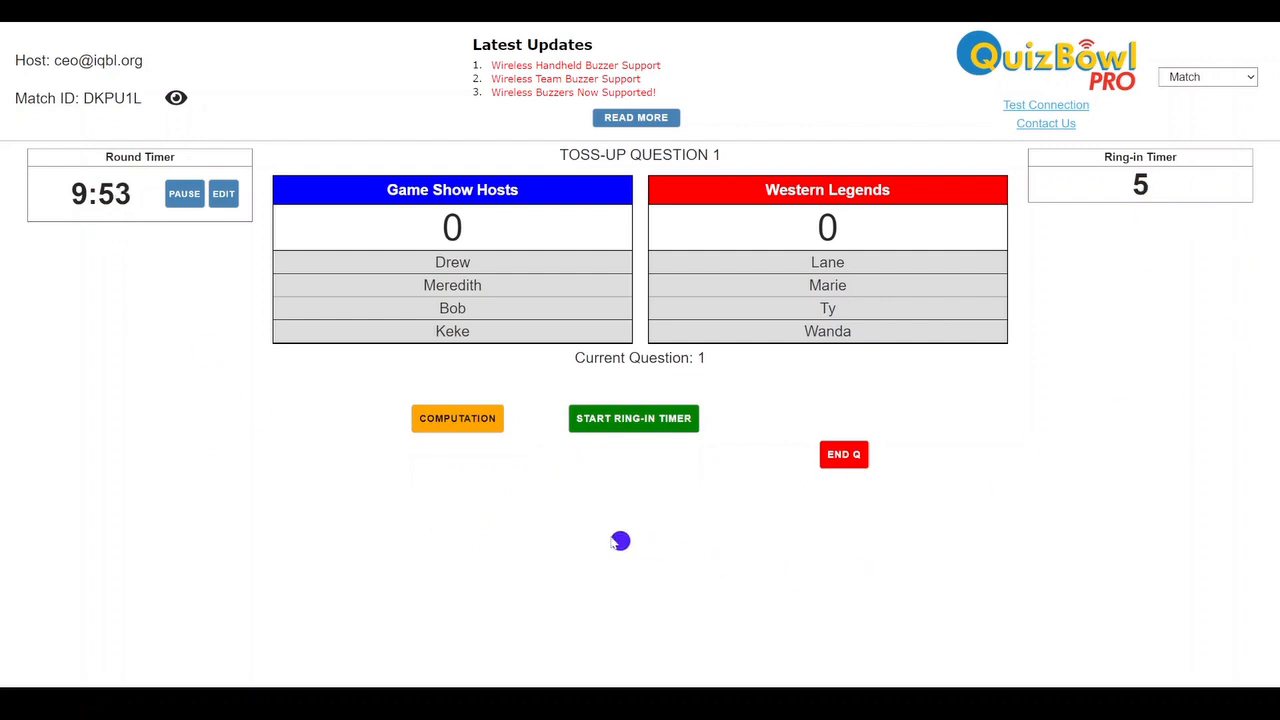
click(478, 421)
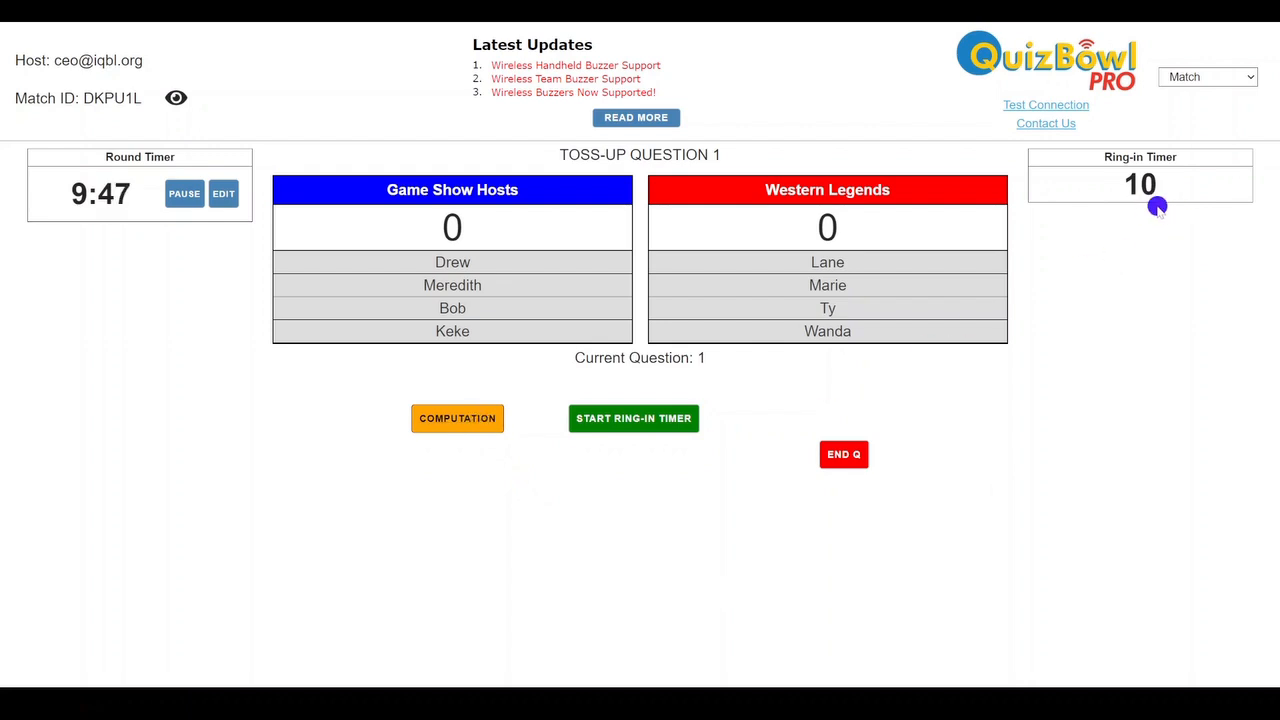
click(453, 421)
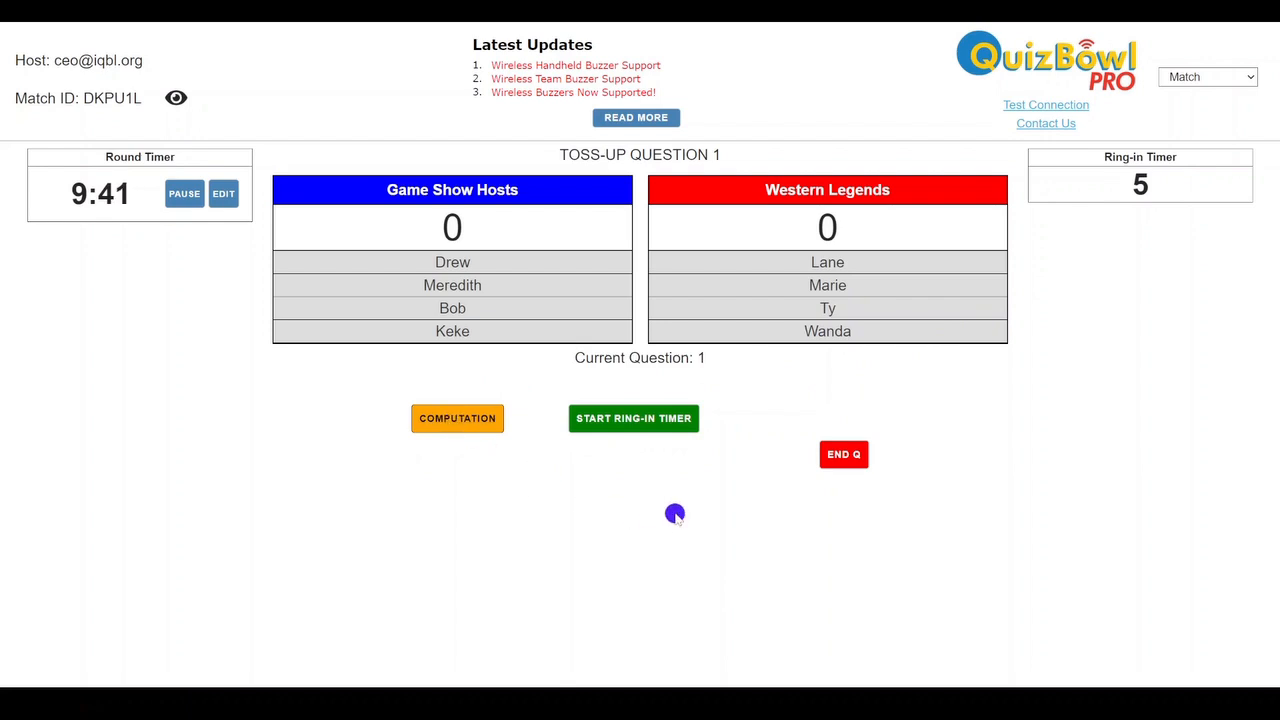
click(654, 418)
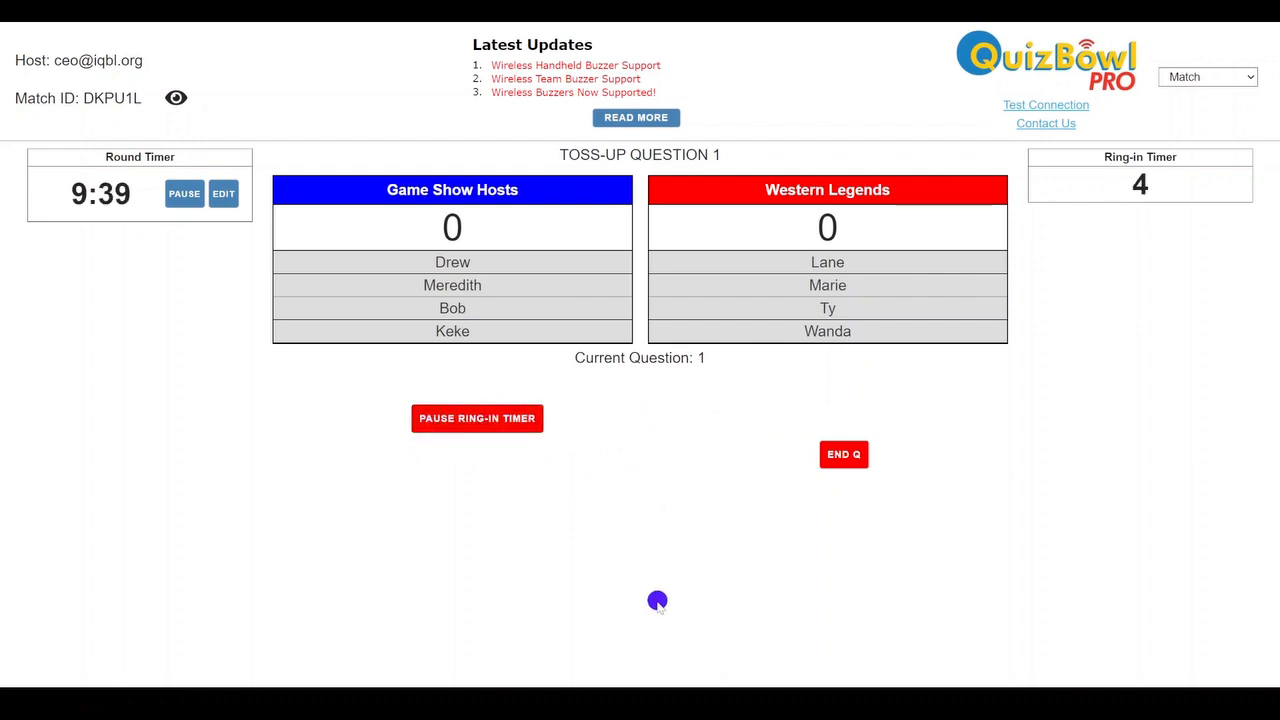
Ring in the third Game Show Hosts player and mark the answer wrong, then ring in the fourth Western Legends player and mark it right
click(557, 310)
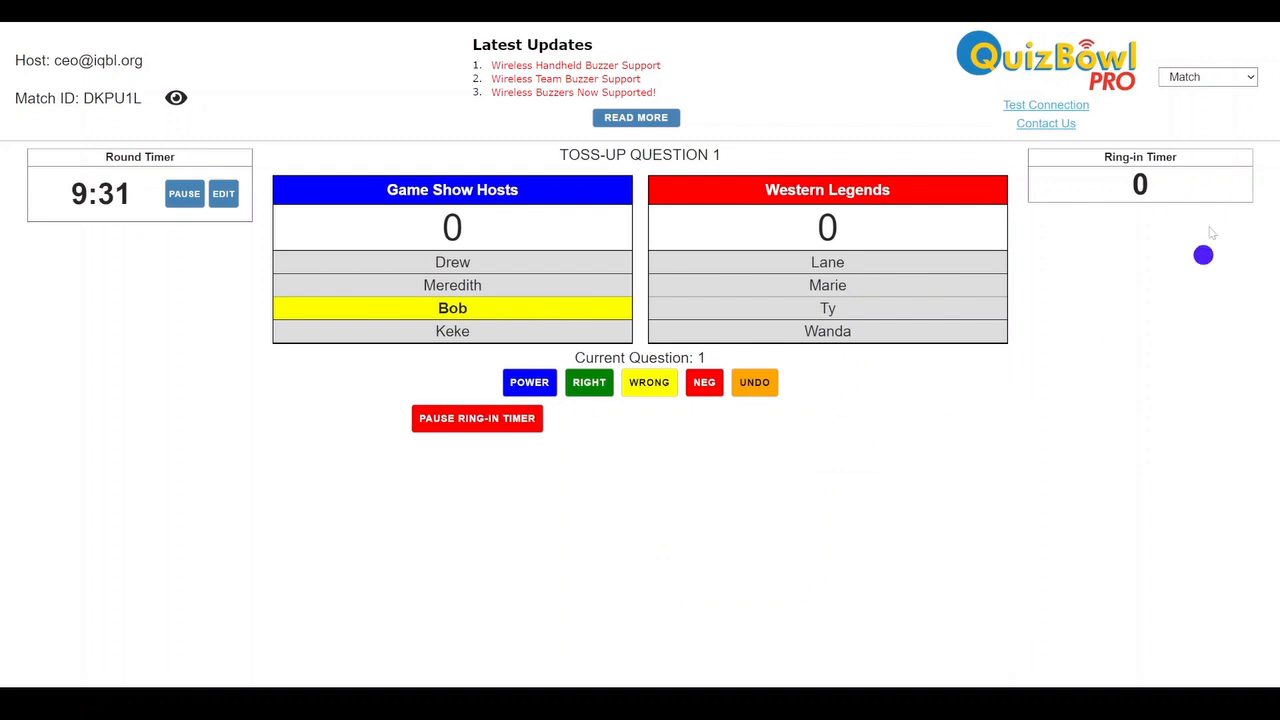
click(660, 388)
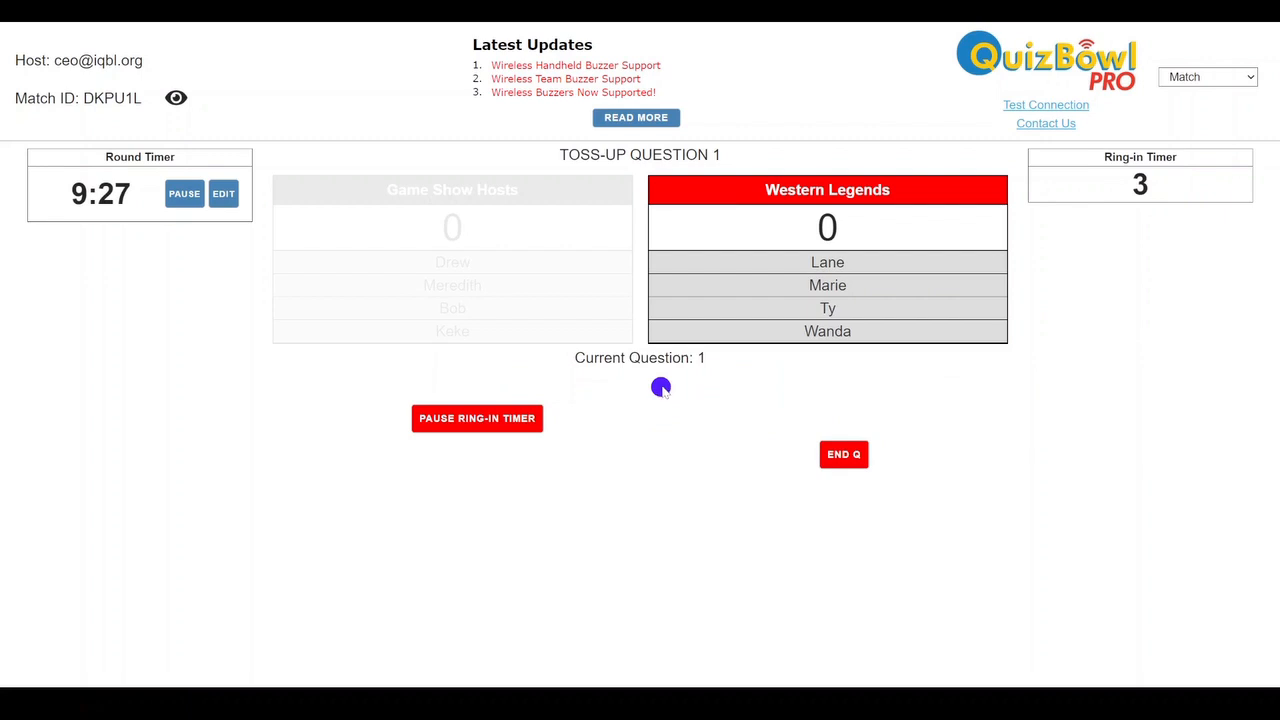
click(711, 334)
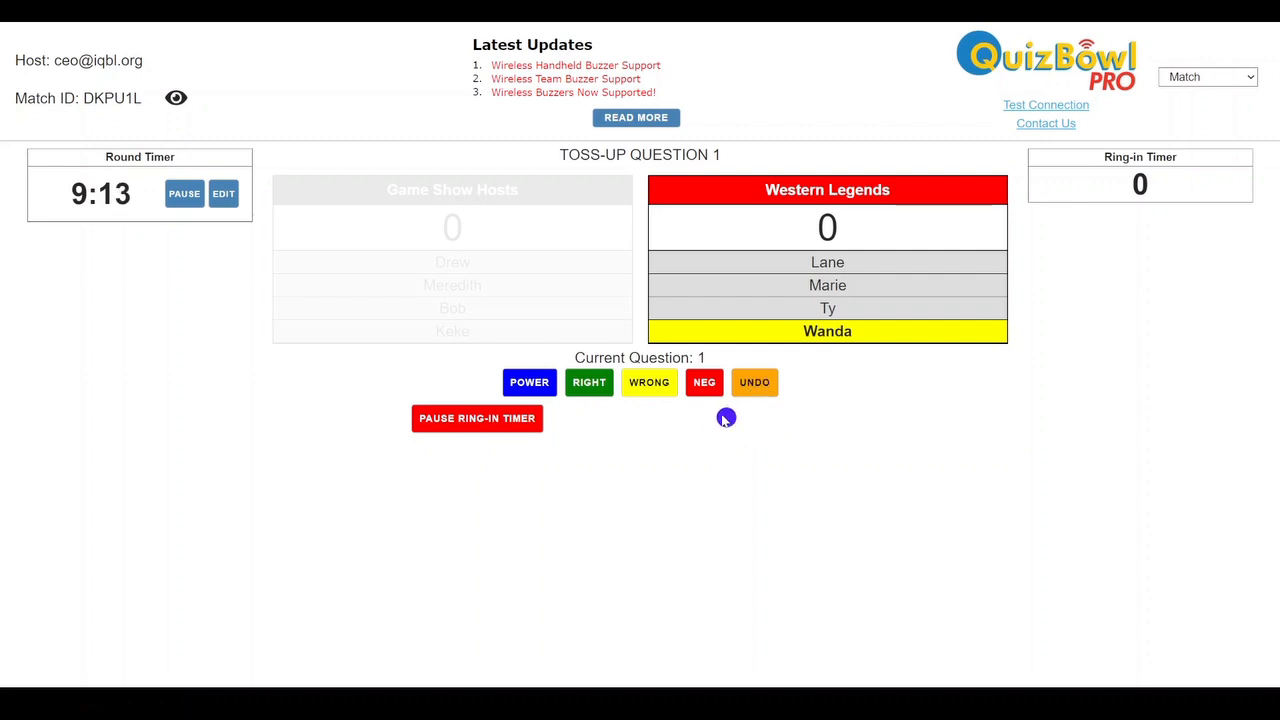
click(598, 390)
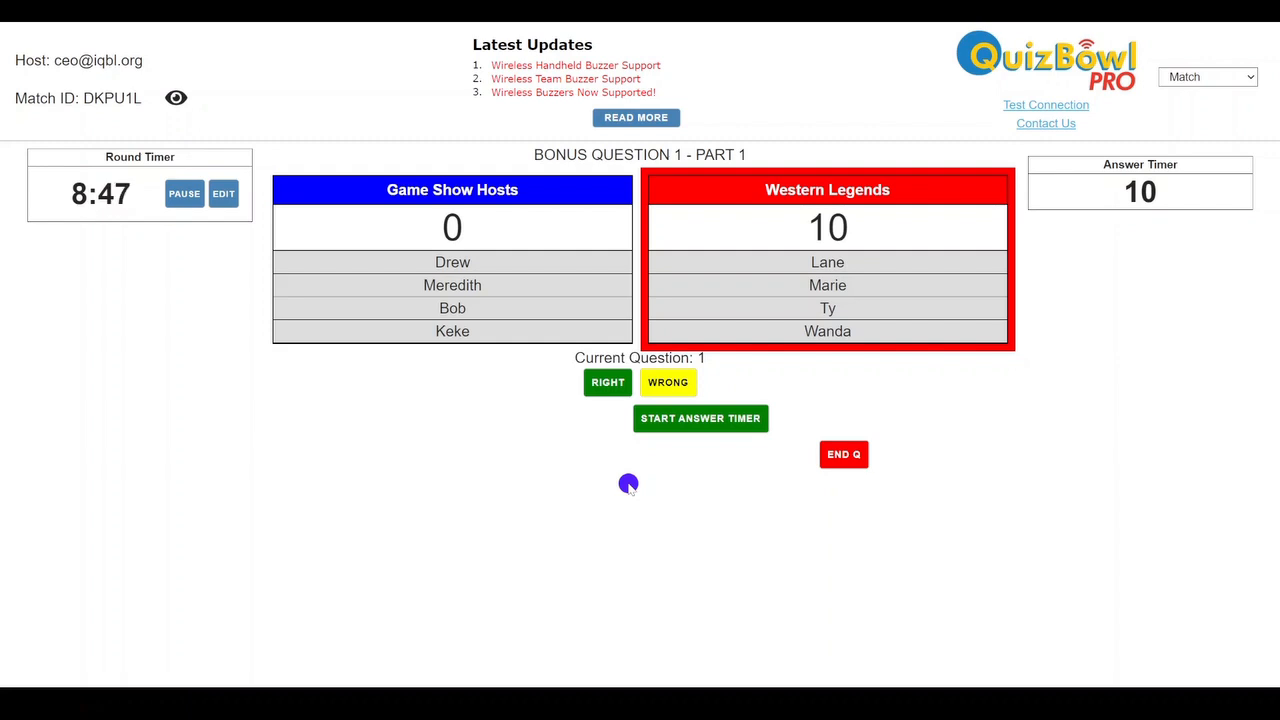
Time and score bonus question 1: parts 1 and 3 right for Western Legends, part 2 wrong for them but right for Game Show Hosts
click(706, 420)
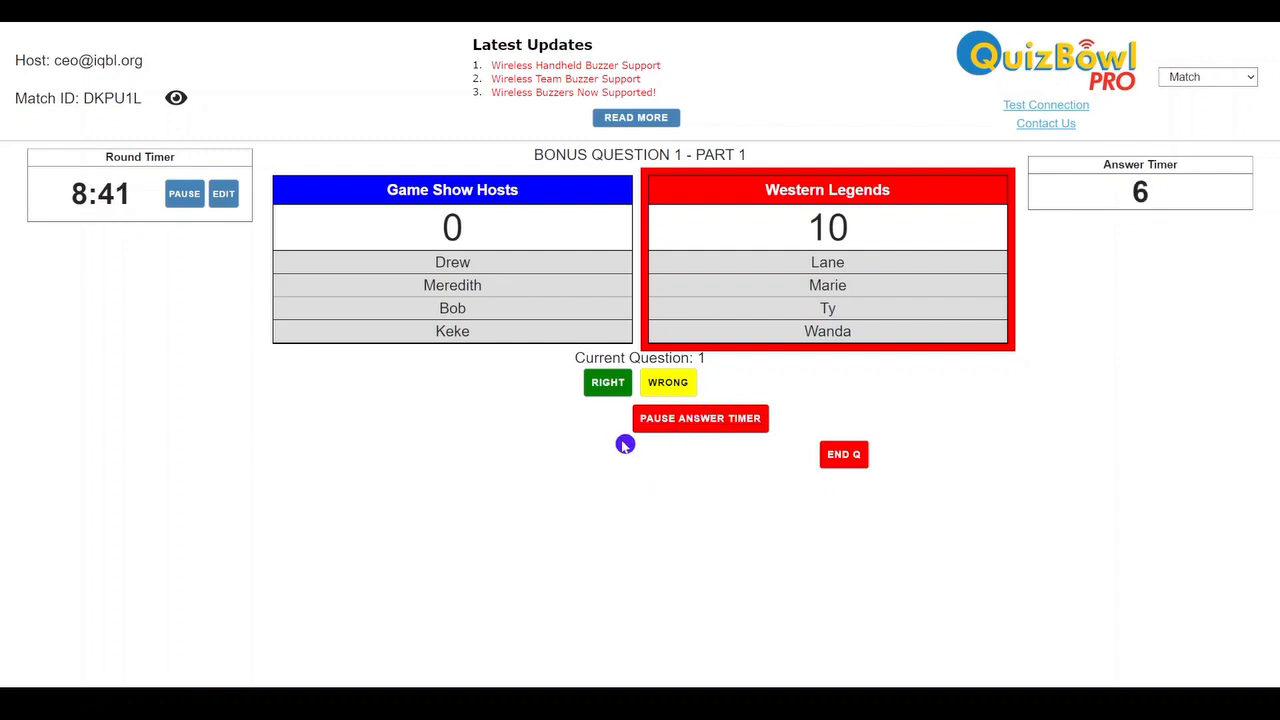
click(608, 384)
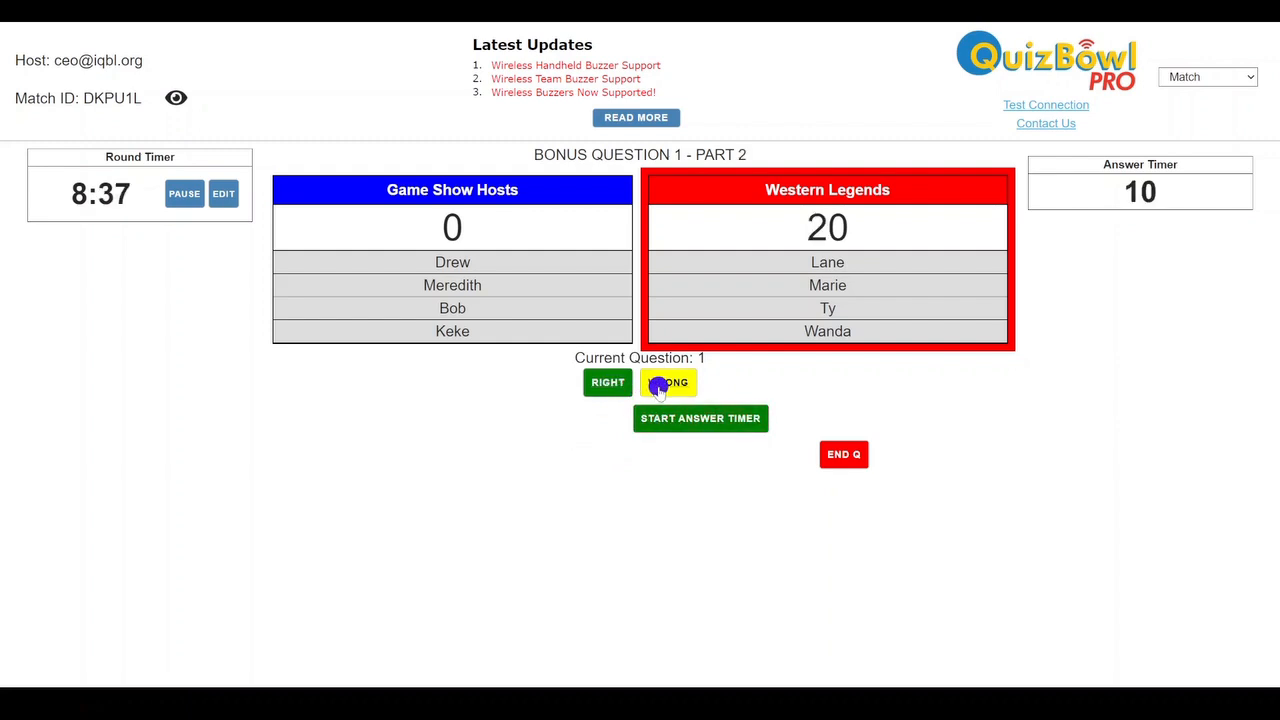
click(658, 386)
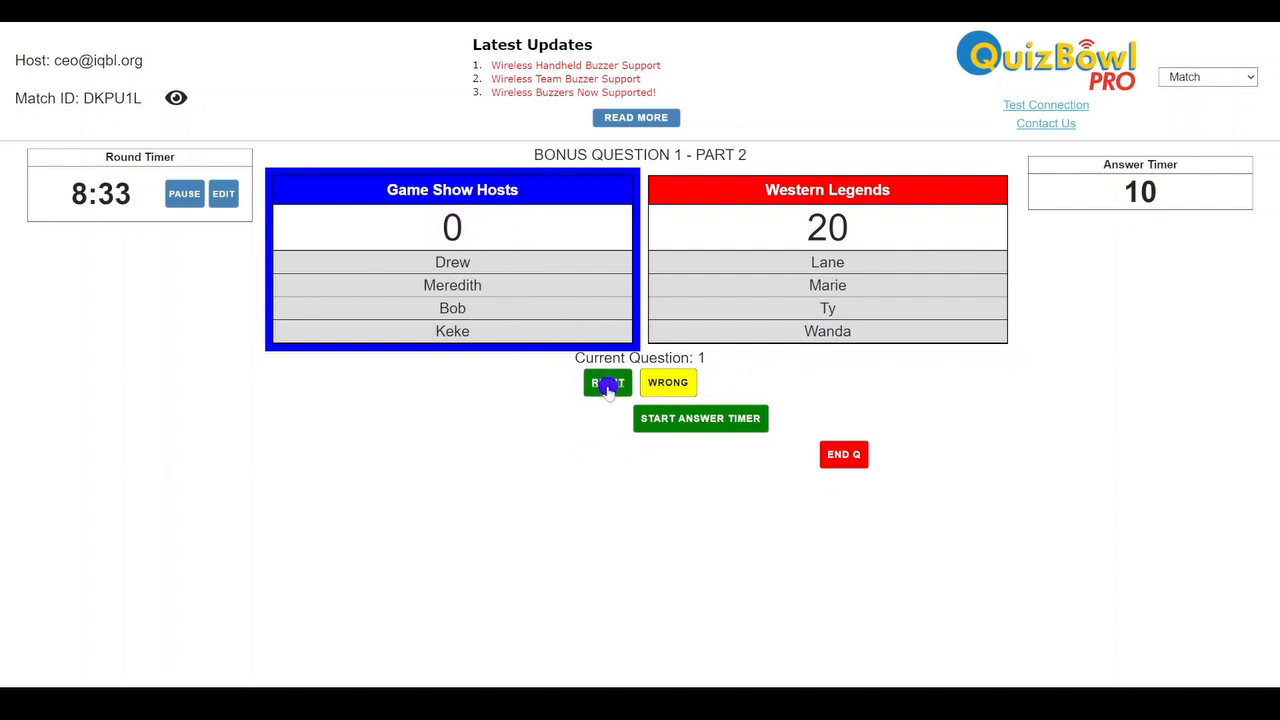
click(607, 385)
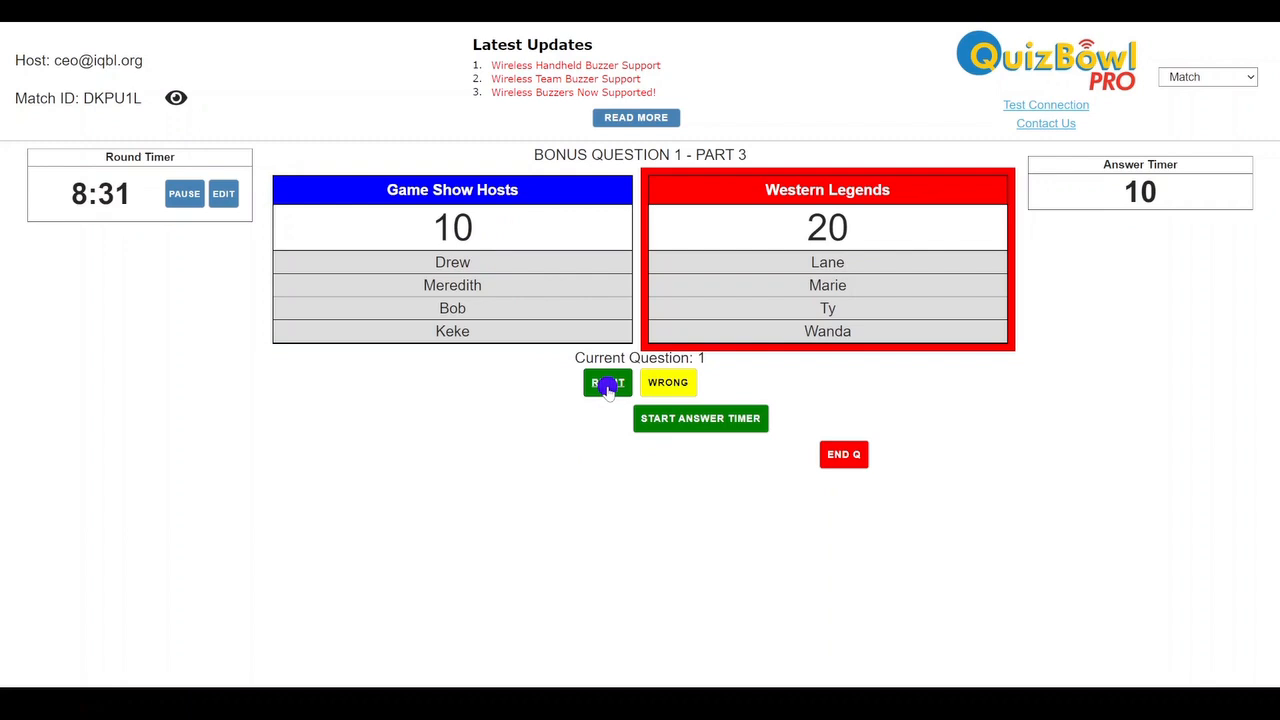
click(607, 385)
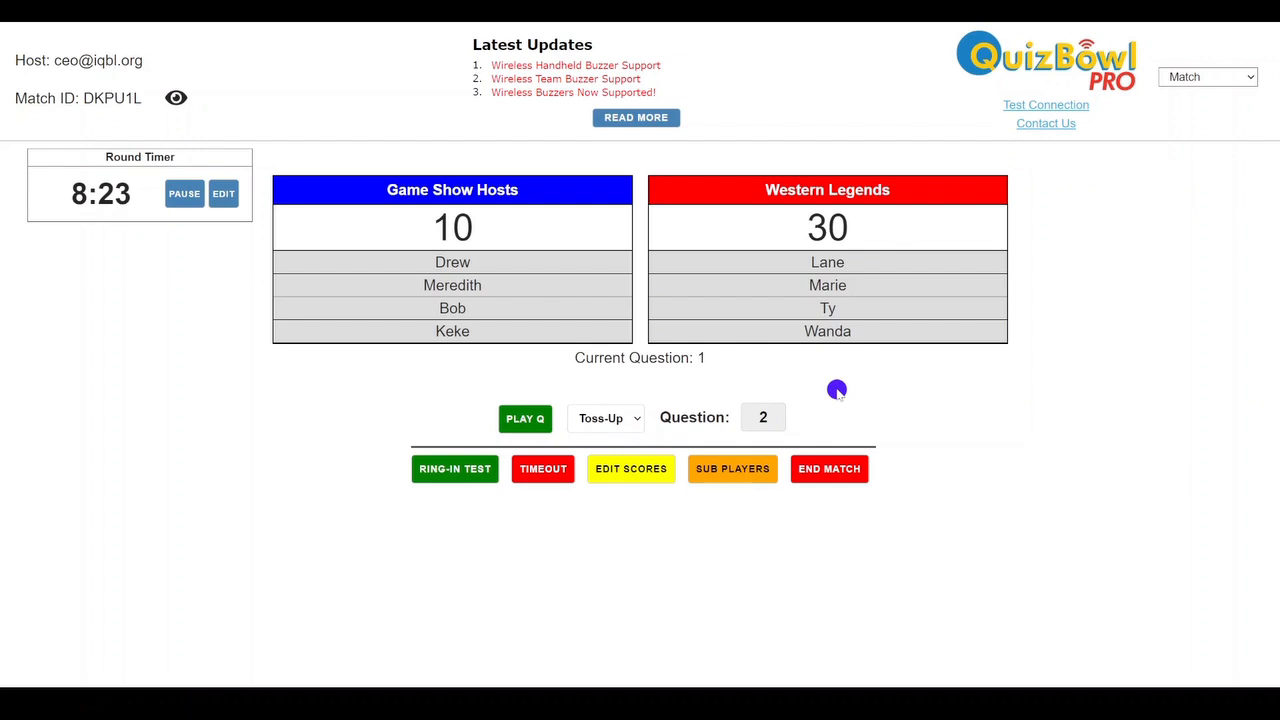
Play team question 1 with a deliberation timer of 3 minutes 0 seconds
click(628, 424)
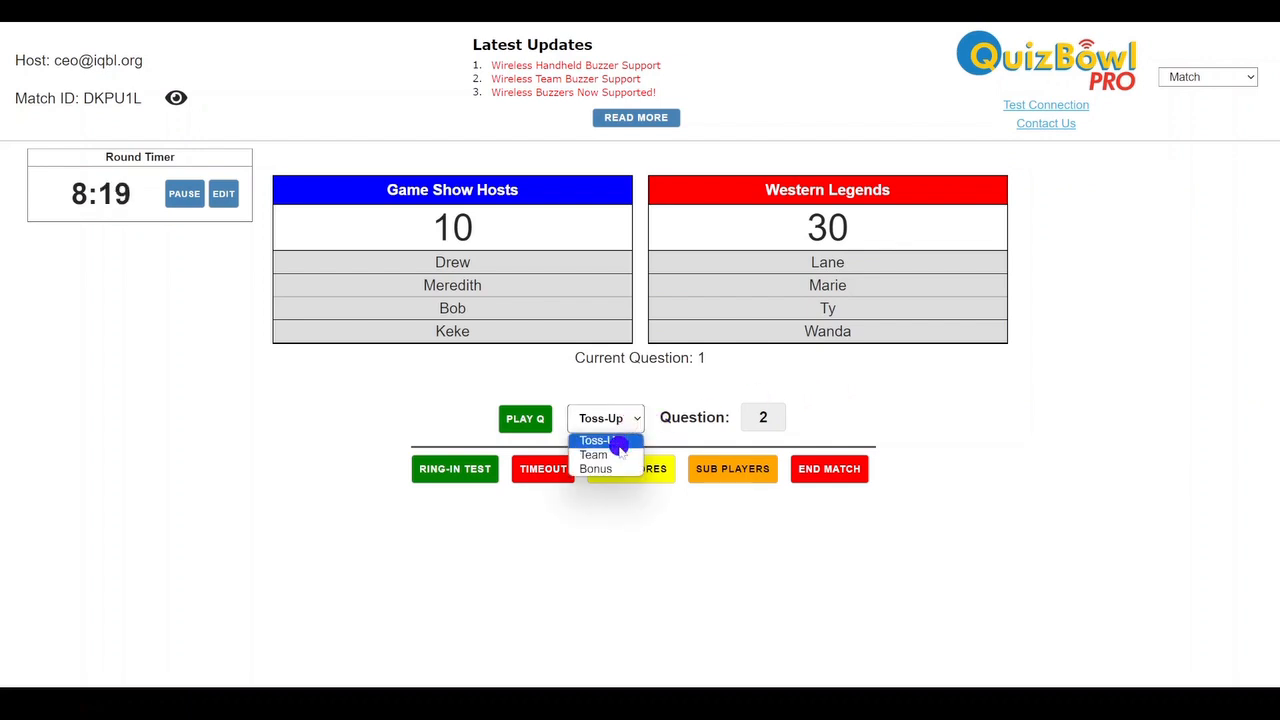
click(620, 455)
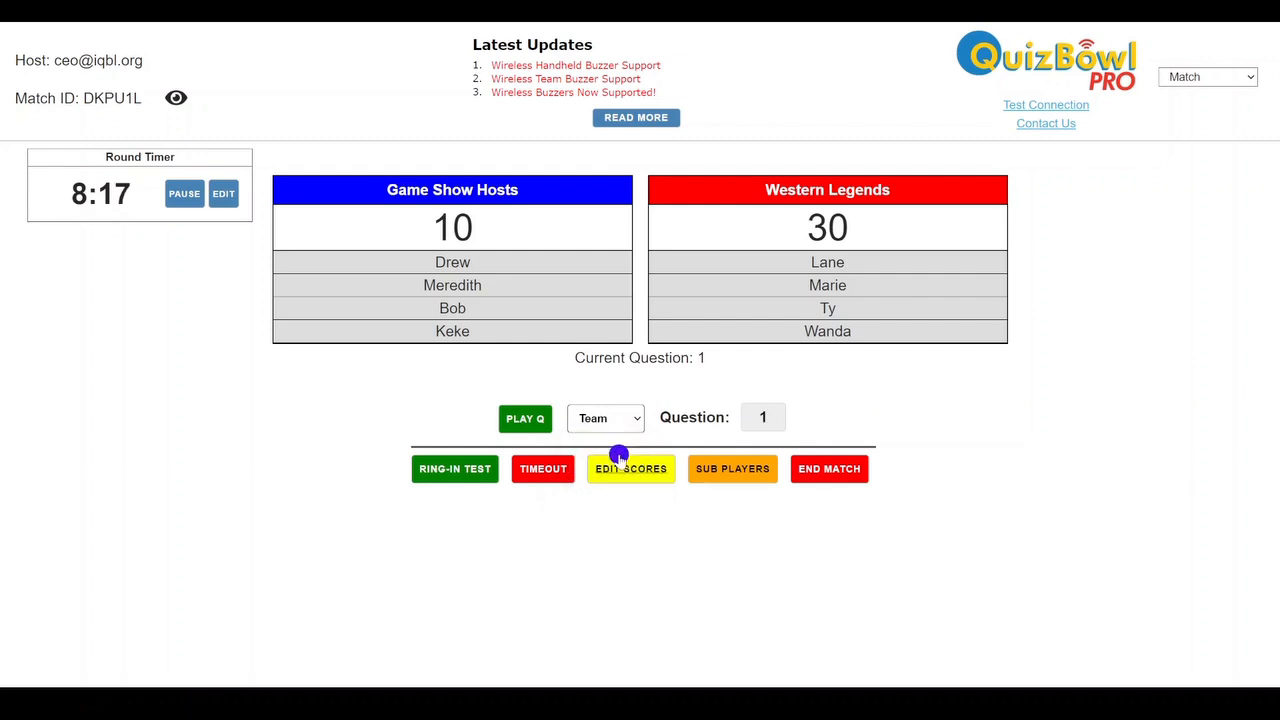
click(539, 422)
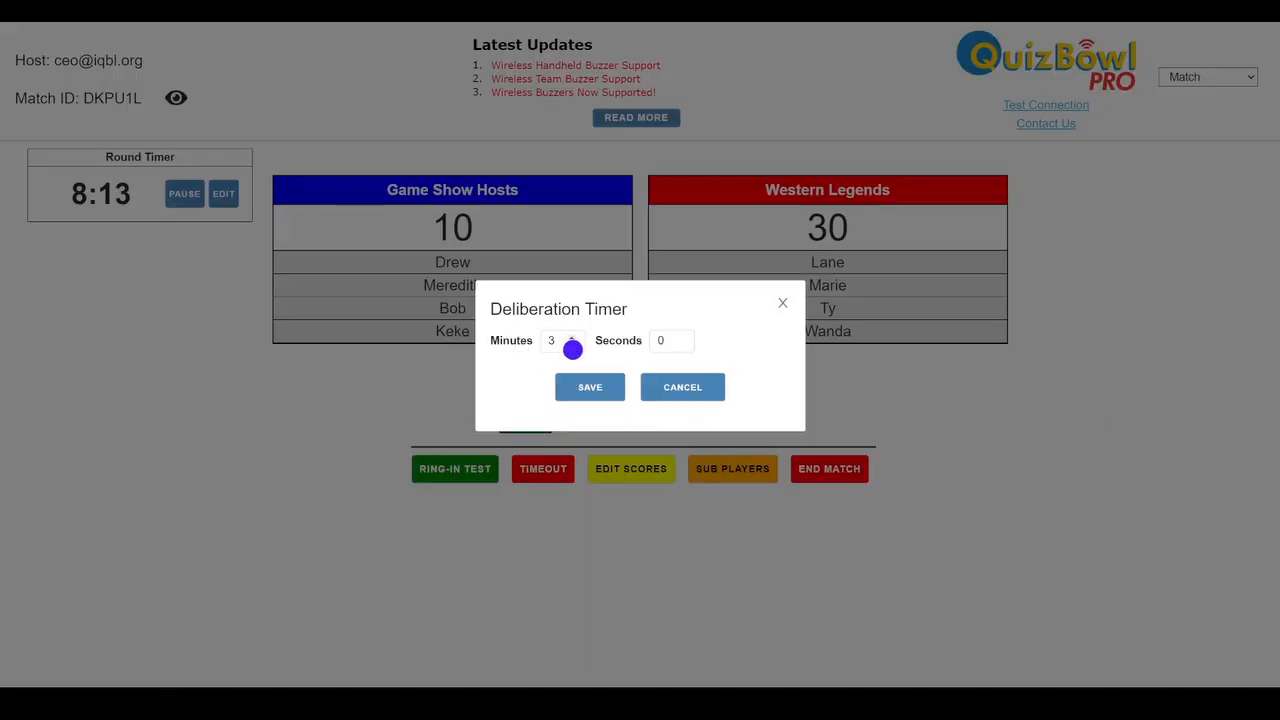
click(608, 398)
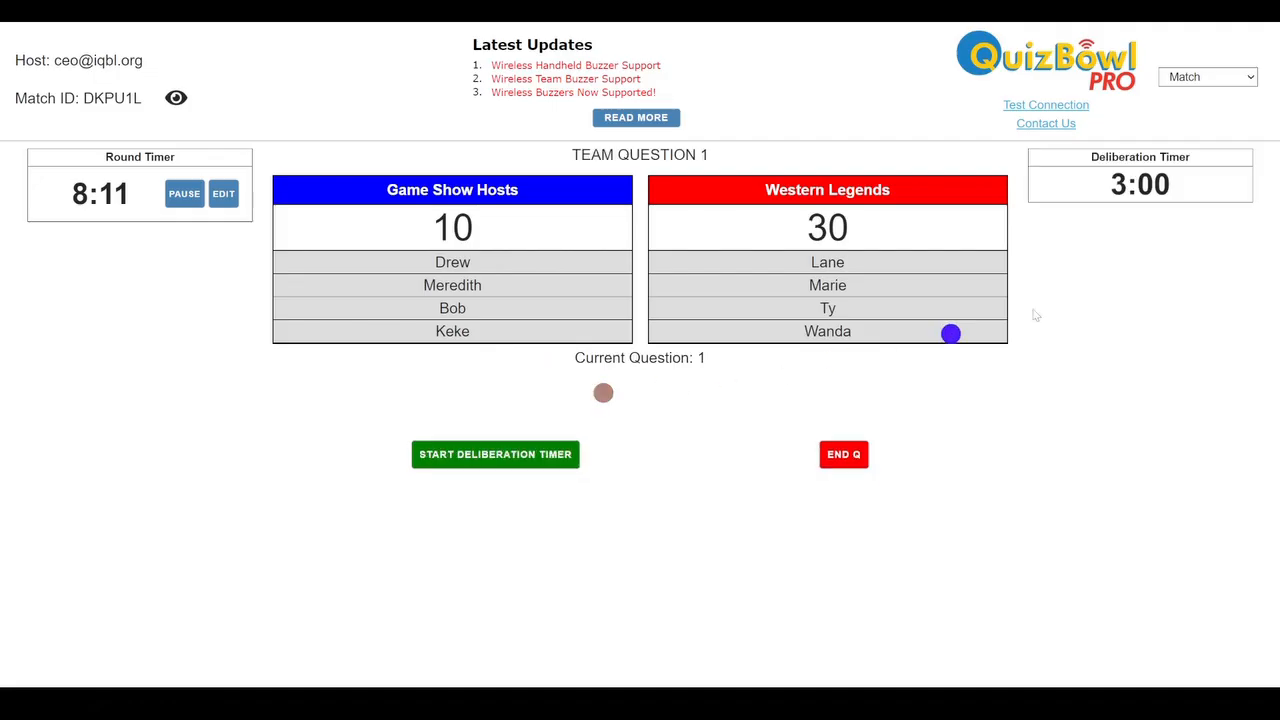
Run and end the team question's deliberation, and save team scores of 20 for Game Show Hosts and 50 for Western Legends
click(554, 454)
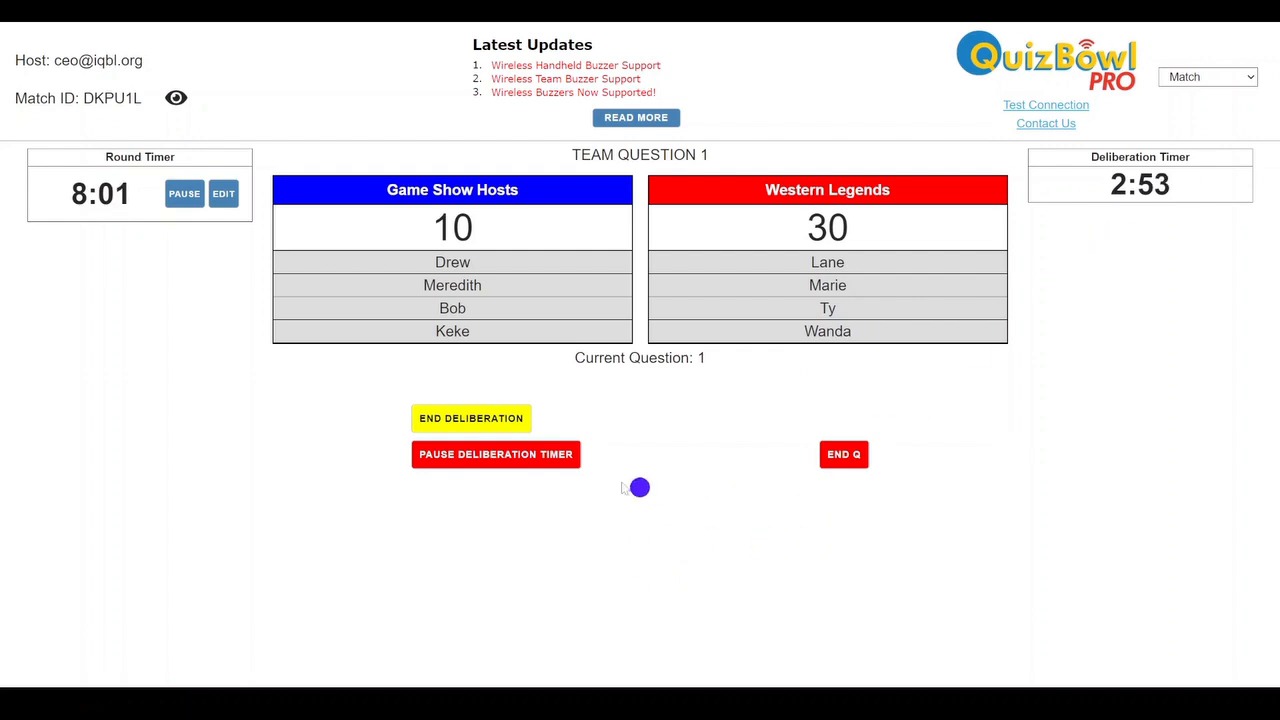
click(480, 421)
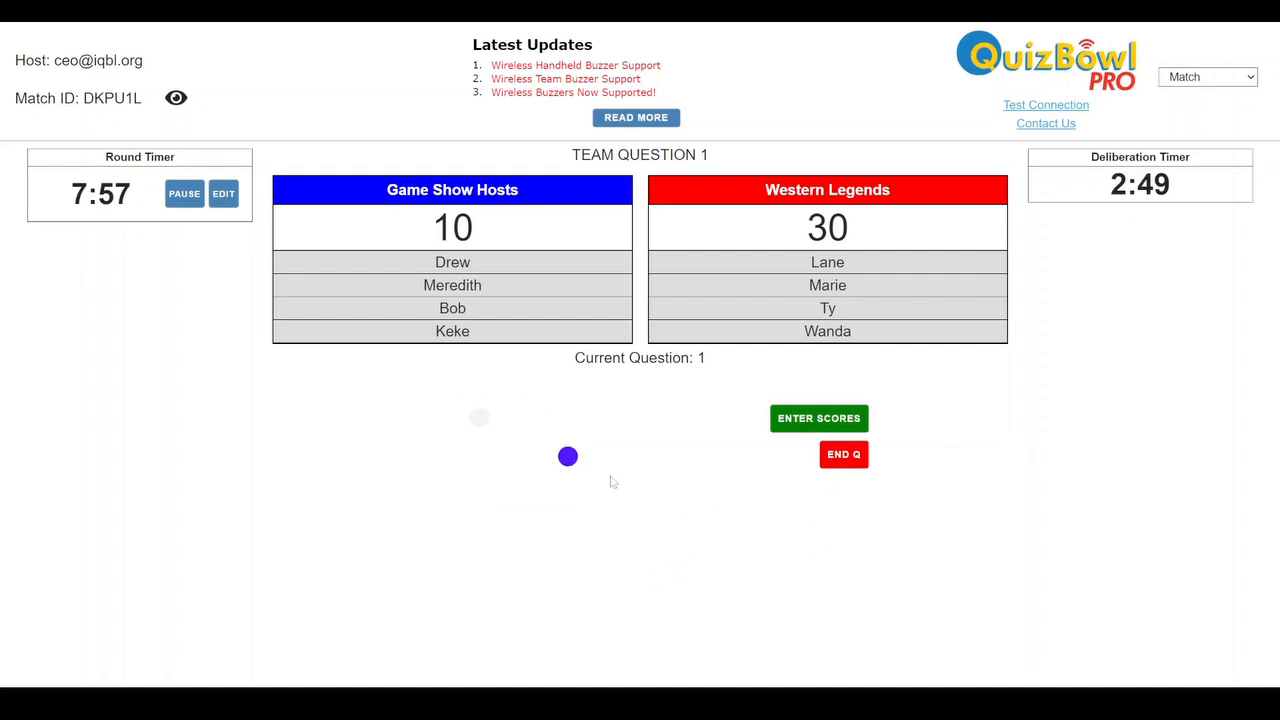
click(805, 420)
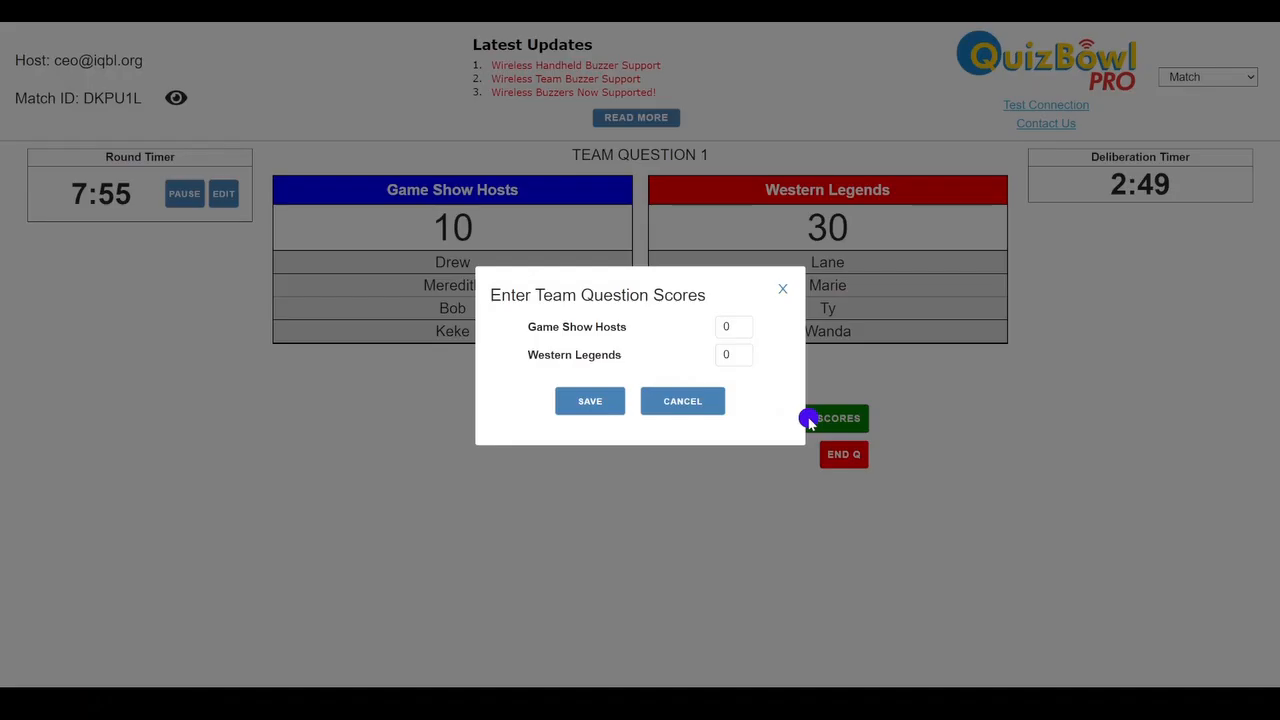
click(740, 329)
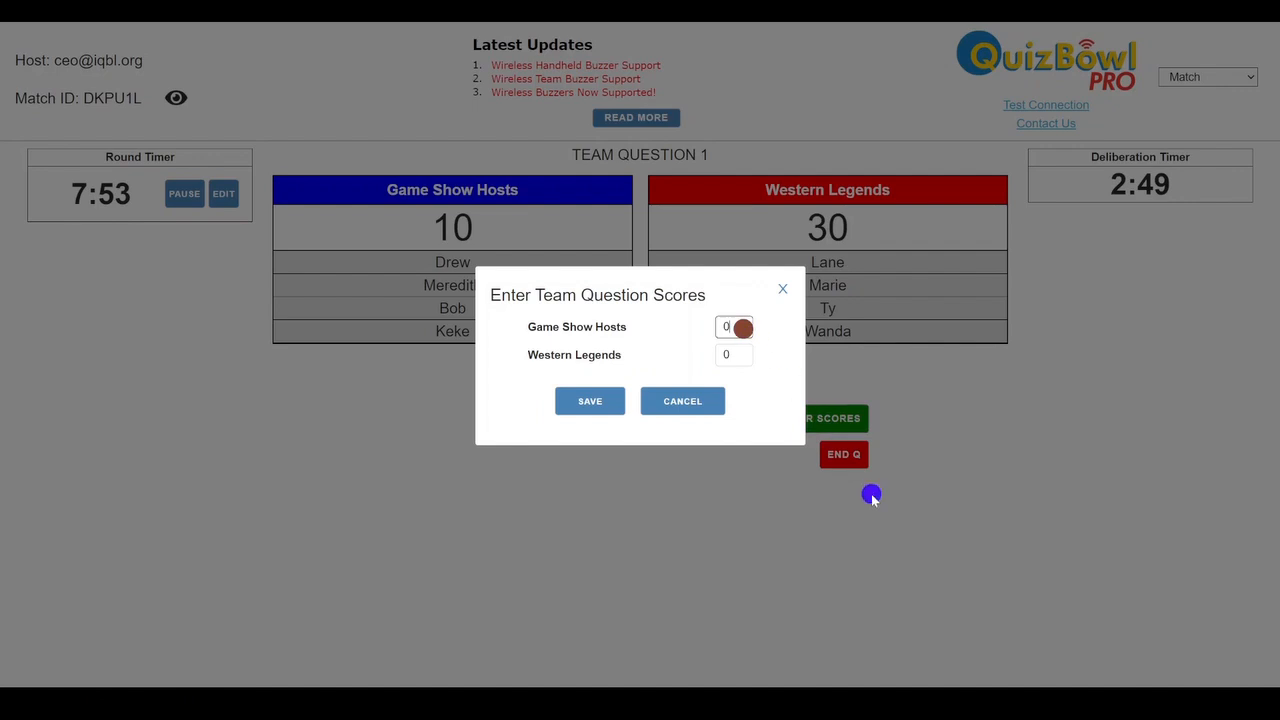
key(BackSpace)
text(20)
key(Tab)
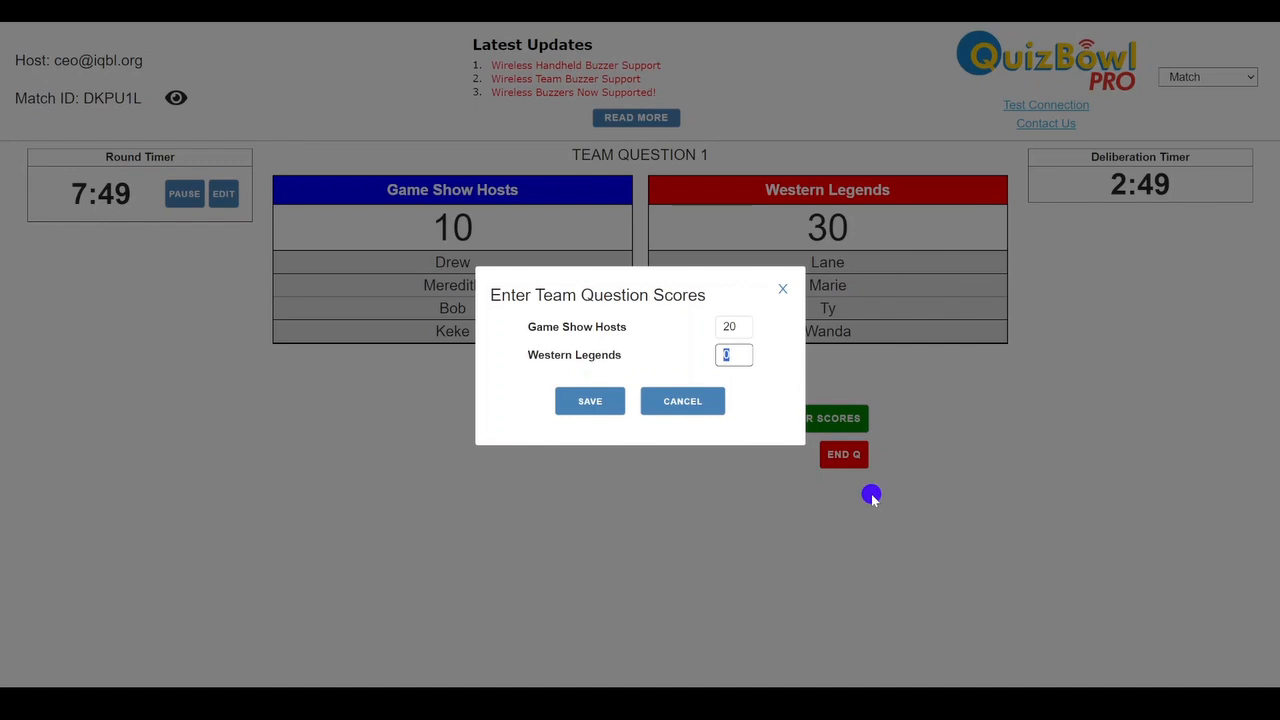
text(50)
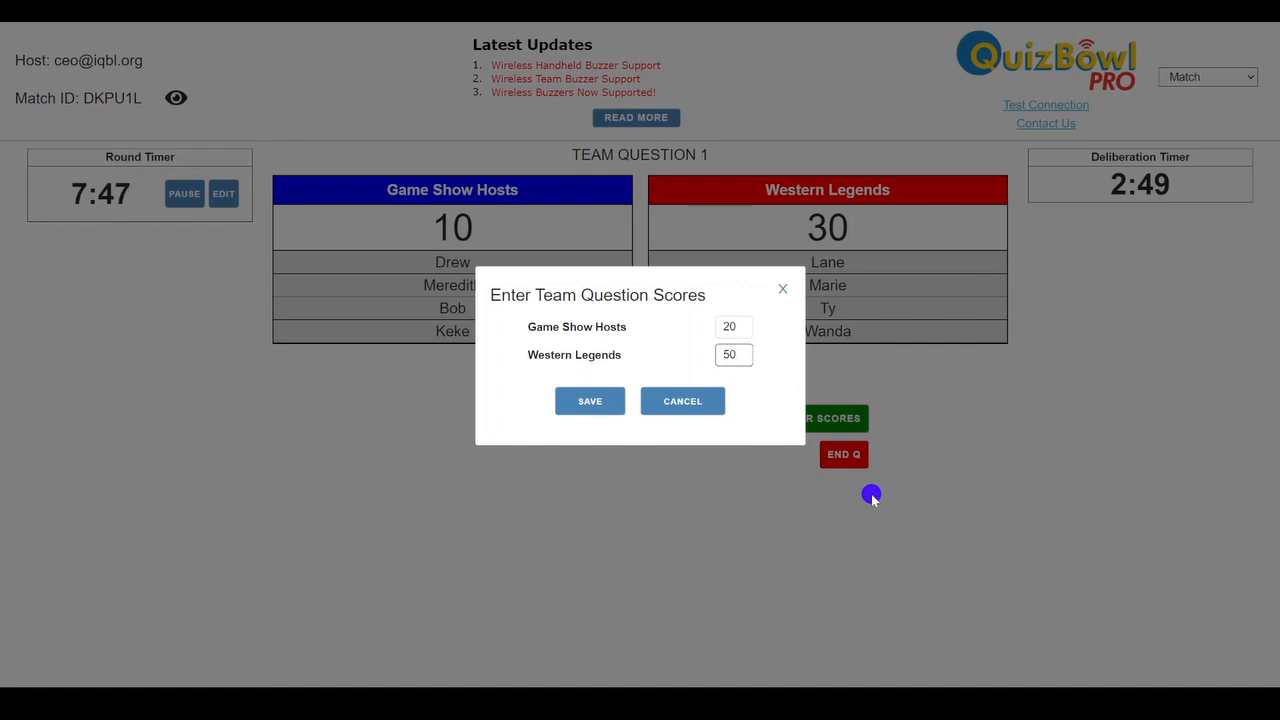
click(604, 408)
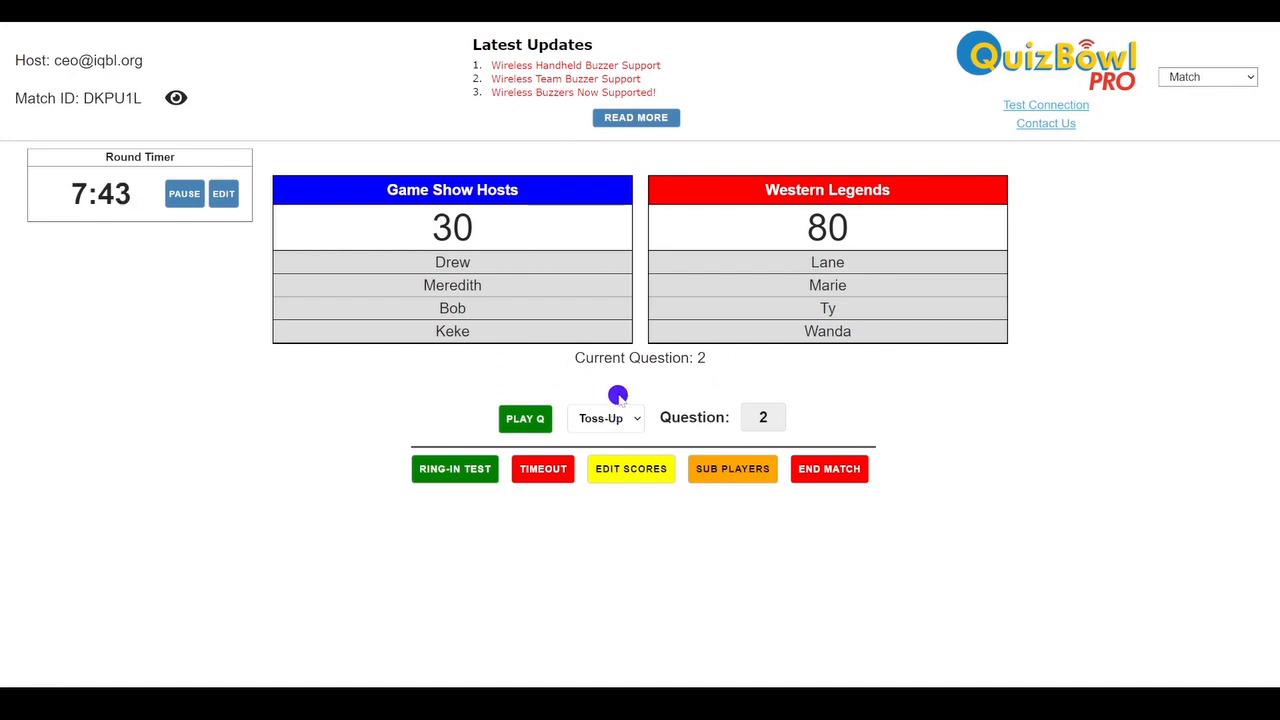
View the available timeout types and their durations, and close the list without choosing one
click(550, 478)
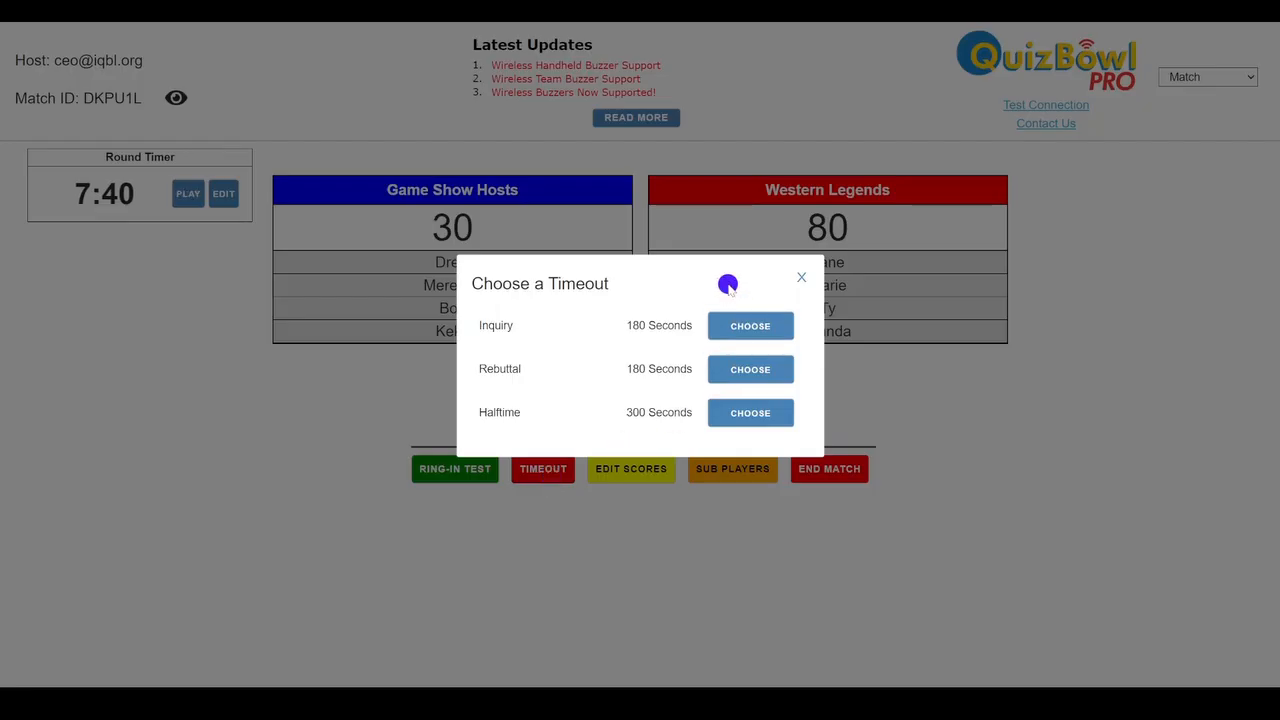
click(802, 275)
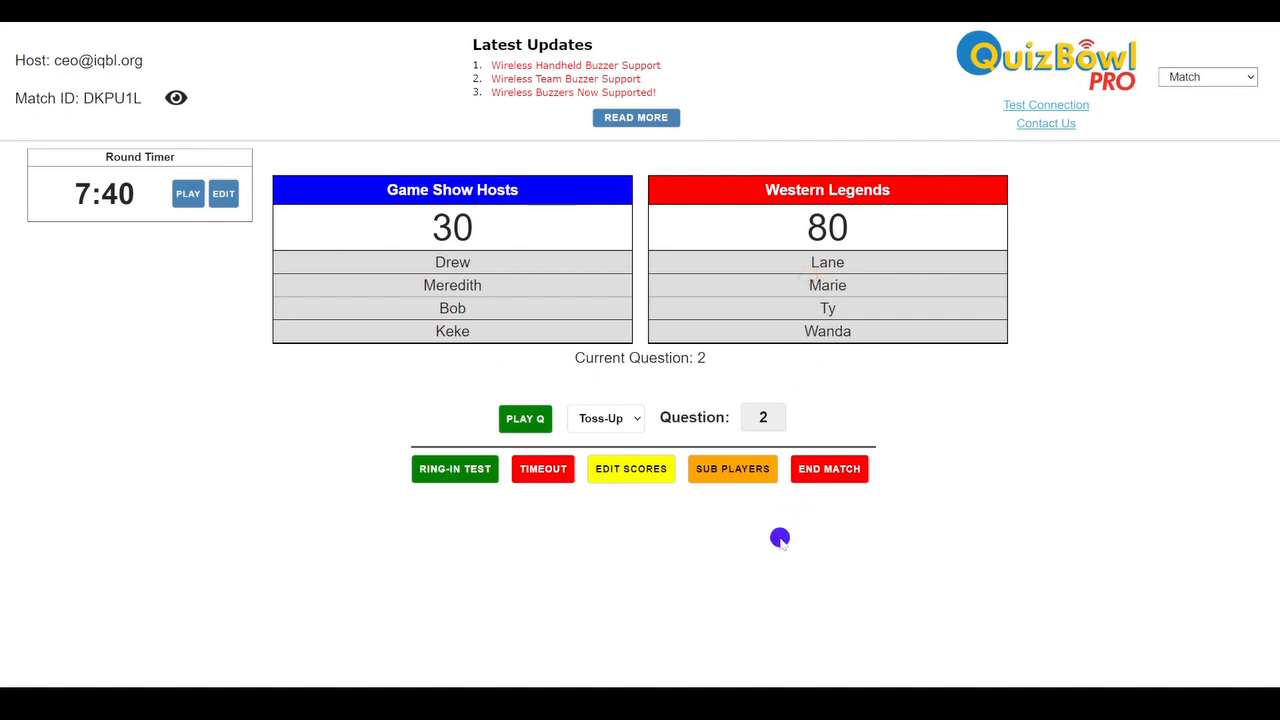